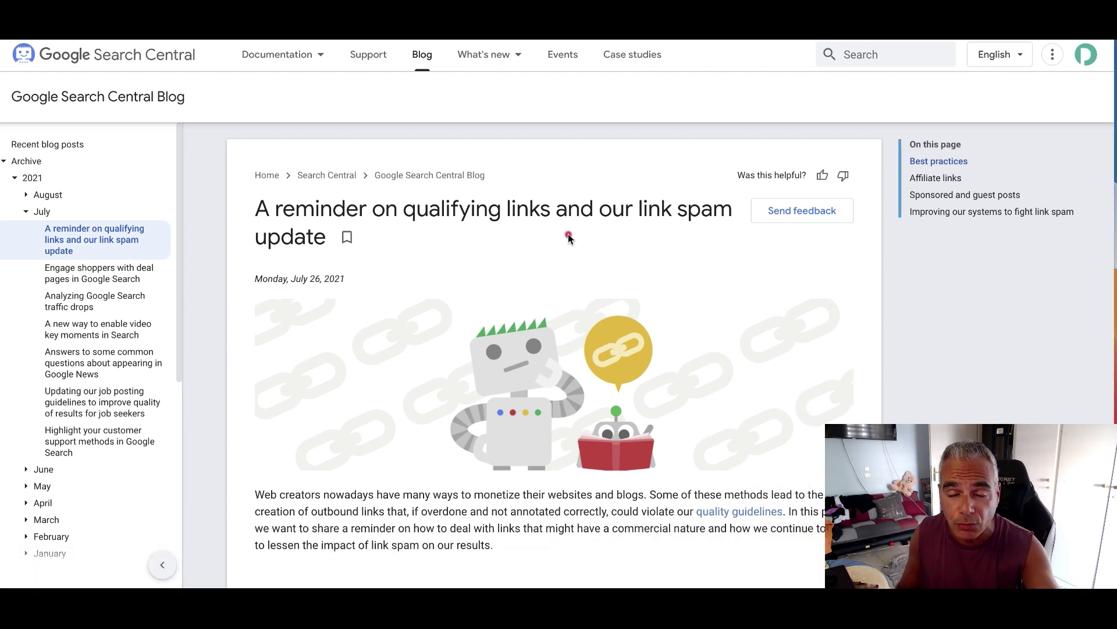
Read the sponsored and guest posts guidance in Google's link spam post
scroll(547, 329, "down", 3)
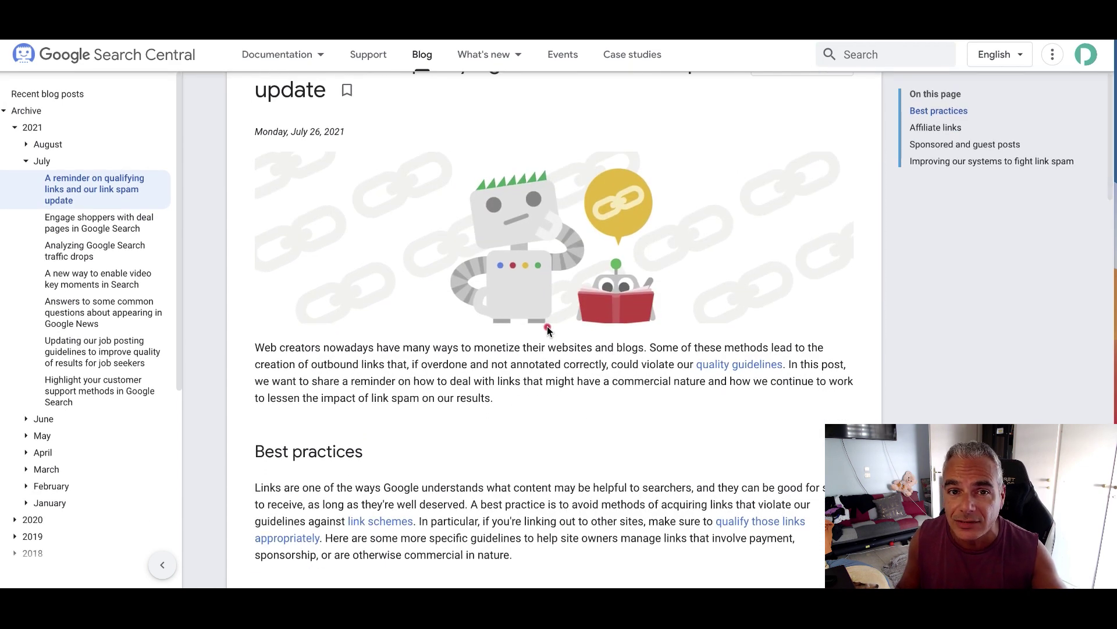
left_click_drag(365, 363, 630, 363)
scroll(592, 410, "down", 2)
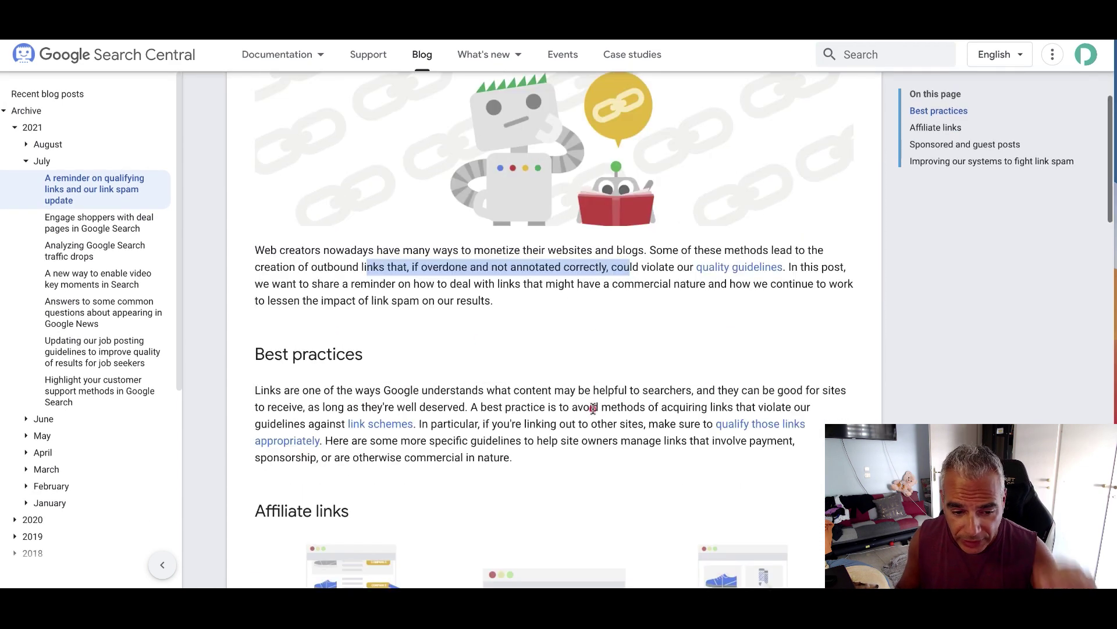
scroll(593, 409, "down", 3)
scroll(576, 402, "down", 3)
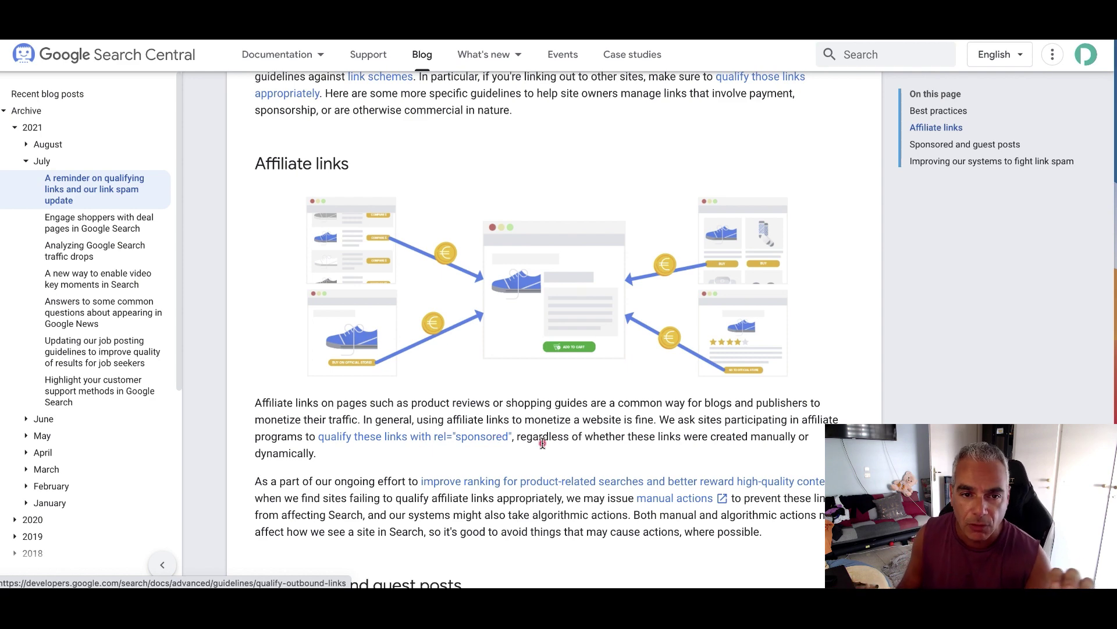
scroll(545, 443, "down", 2)
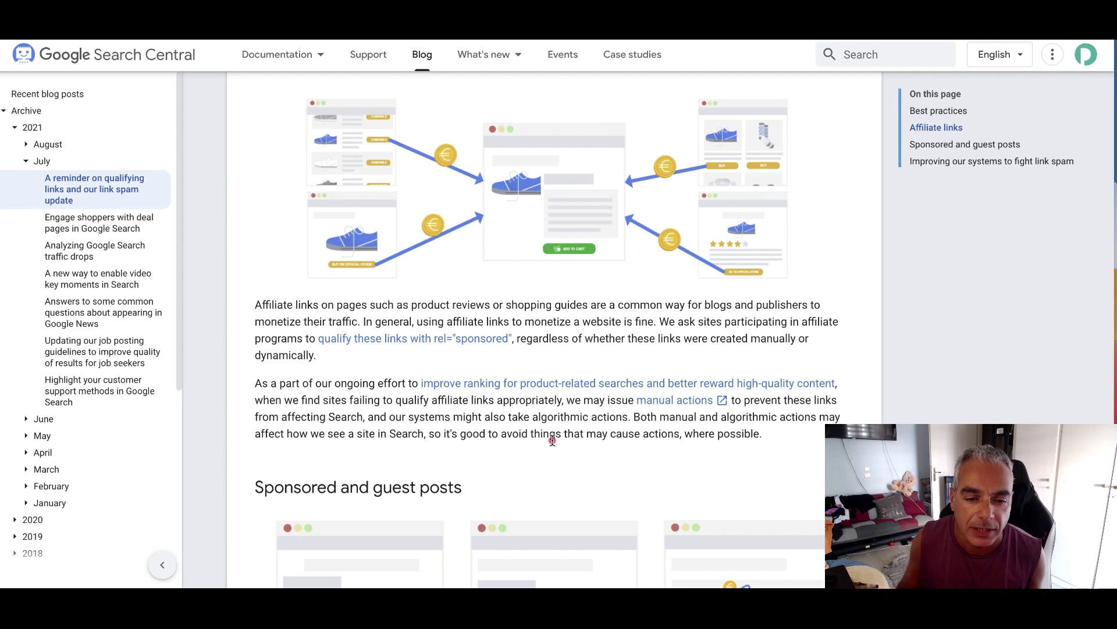
scroll(495, 365, "up", 3)
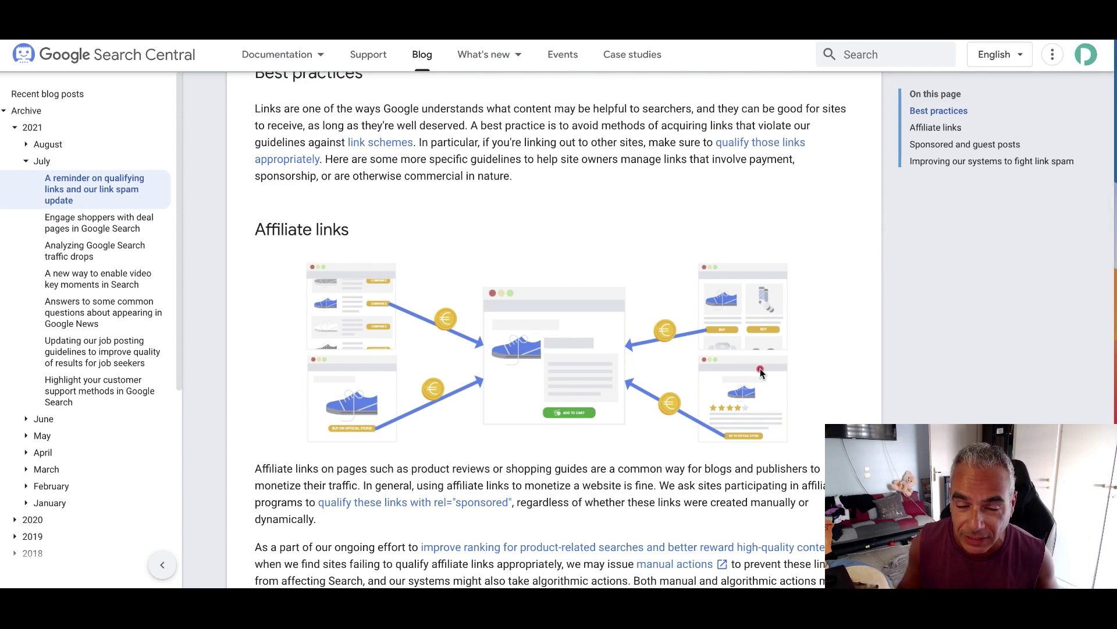
scroll(760, 372, "down", 2)
scroll(761, 373, "down", 1)
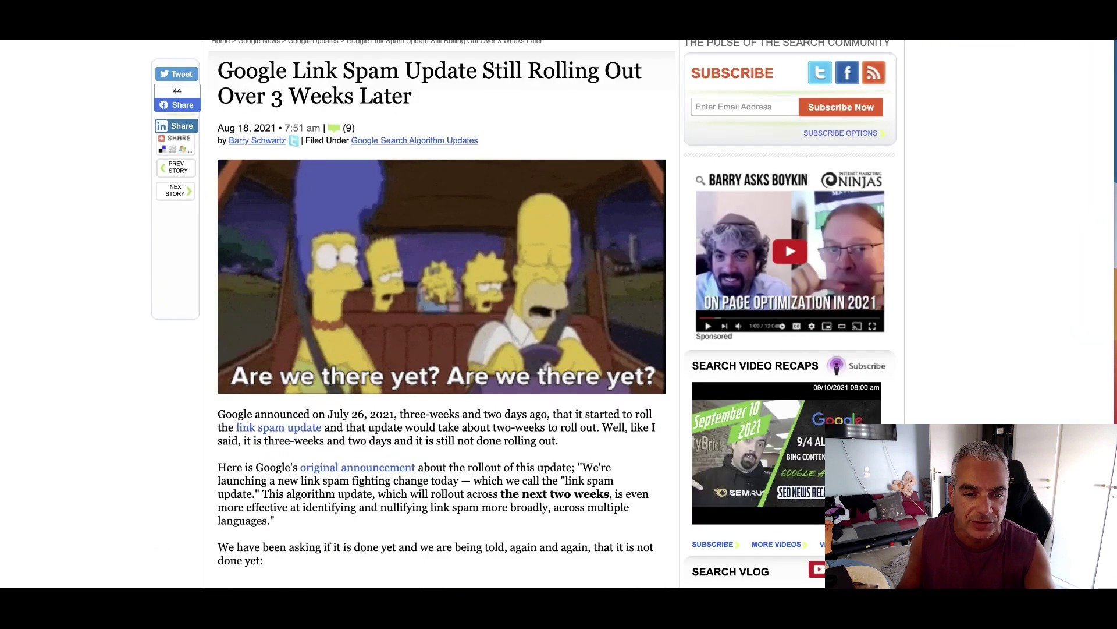
scroll(280, 169, "down", 1)
scroll(280, 169, "up", 2)
scroll(280, 169, "up", 2)
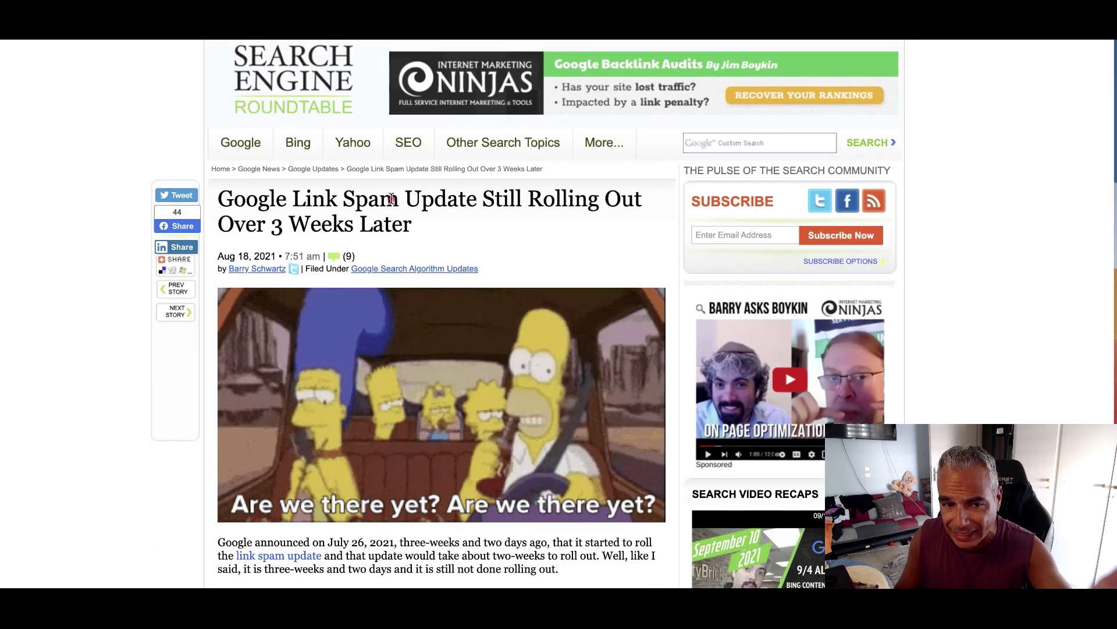
scroll(518, 210, "down", 3)
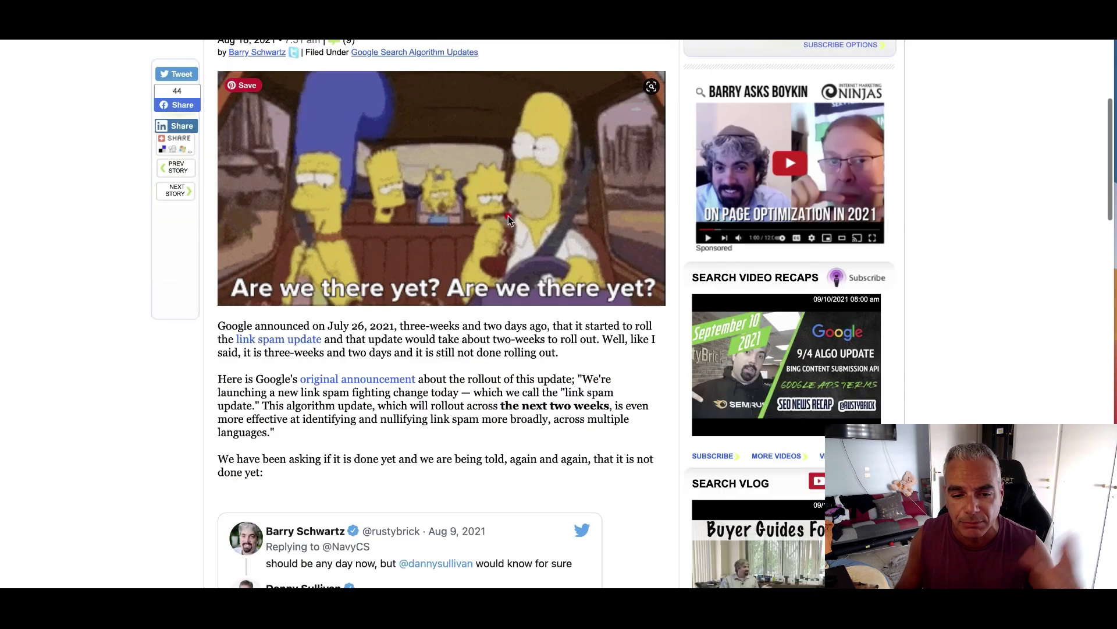
scroll(466, 244, "down", 3)
scroll(381, 288, "down", 4)
scroll(382, 288, "down", 5)
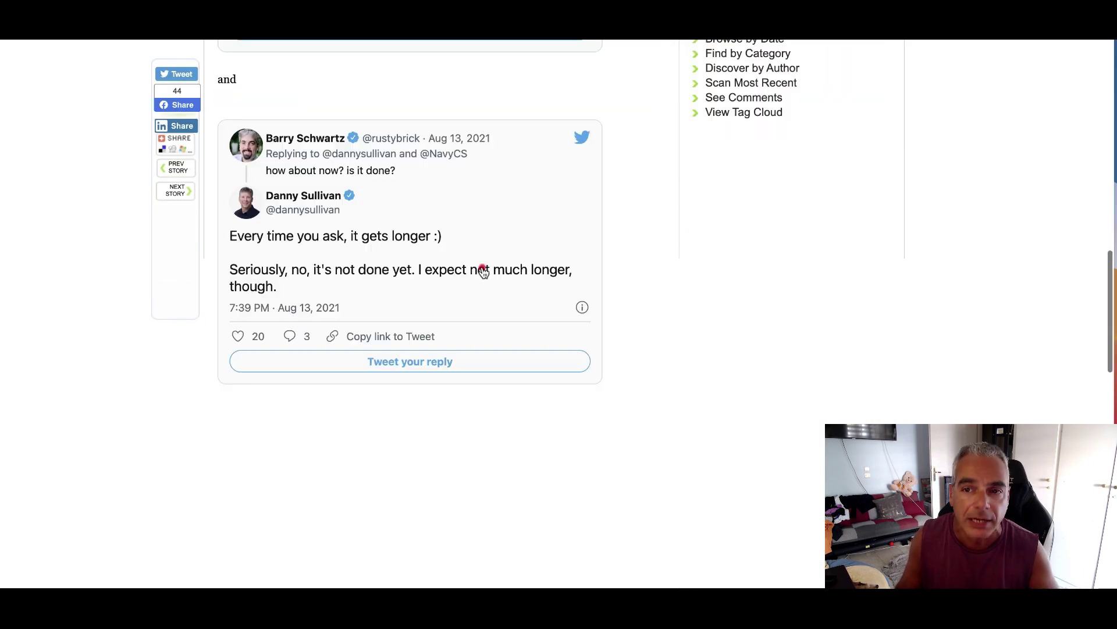
scroll(477, 268, "down", 2)
Back on Google's post, read the section on improving systems to fight link spam
key("ctrl+Tab")
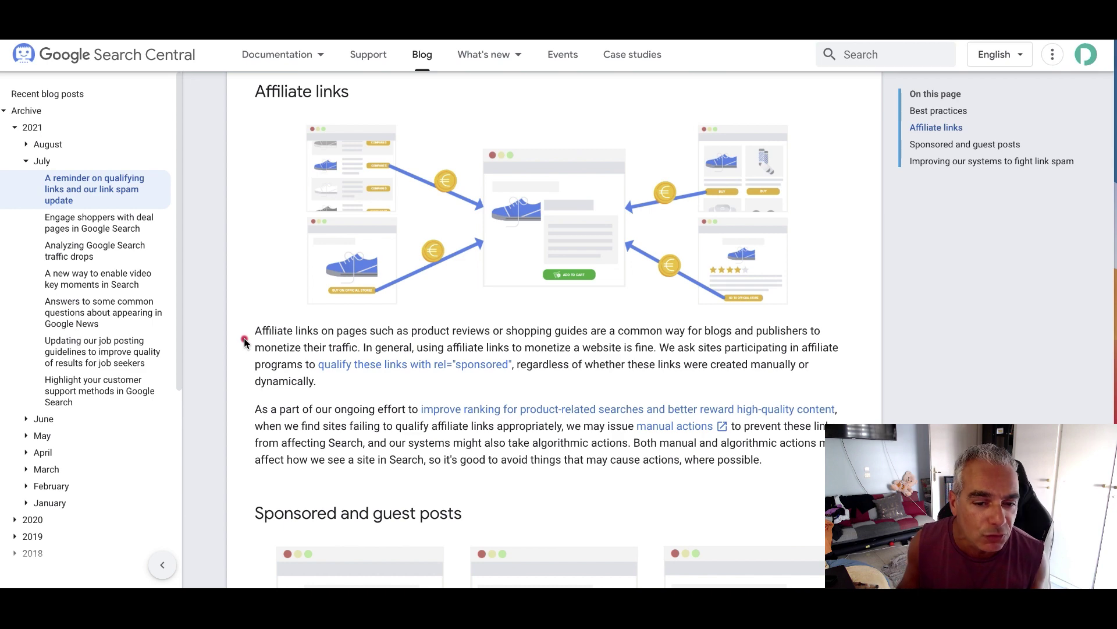
scroll(259, 332, "down", 3)
scroll(298, 339, "down", 2)
scroll(298, 340, "down", 2)
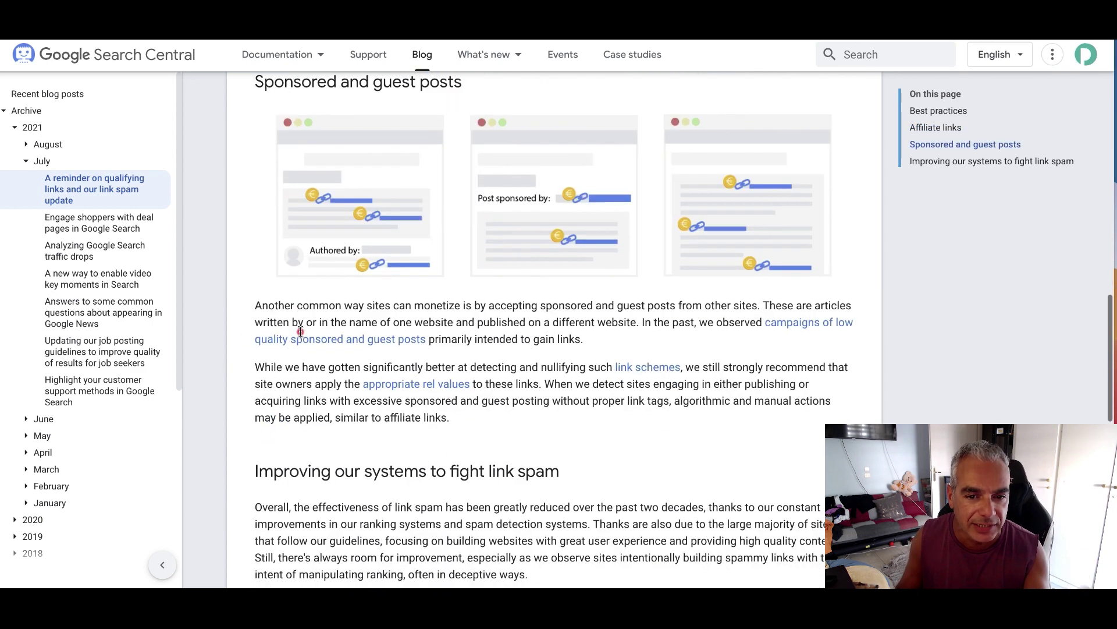
scroll(297, 340, "down", 2)
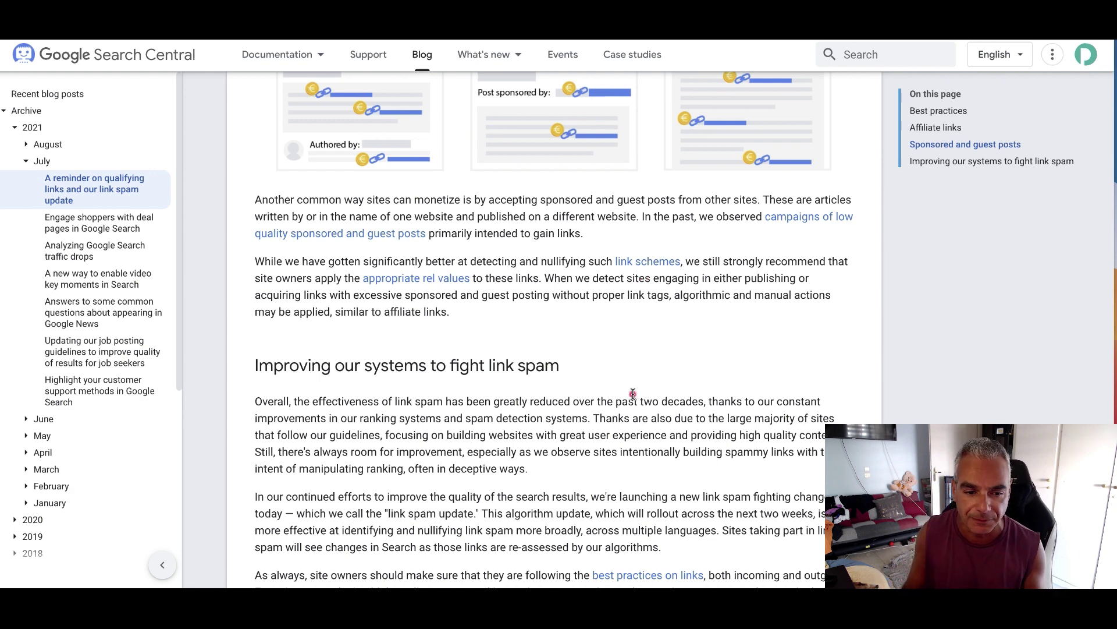
scroll(633, 394, "down", 2)
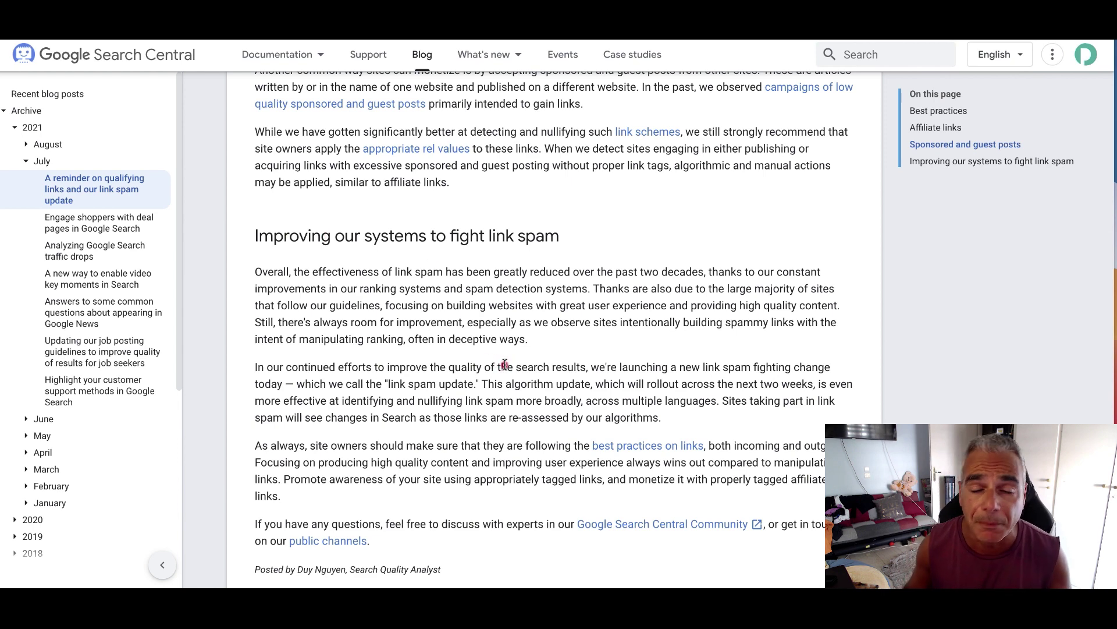
scroll(501, 364, "down", 3)
scroll(501, 366, "up", 3)
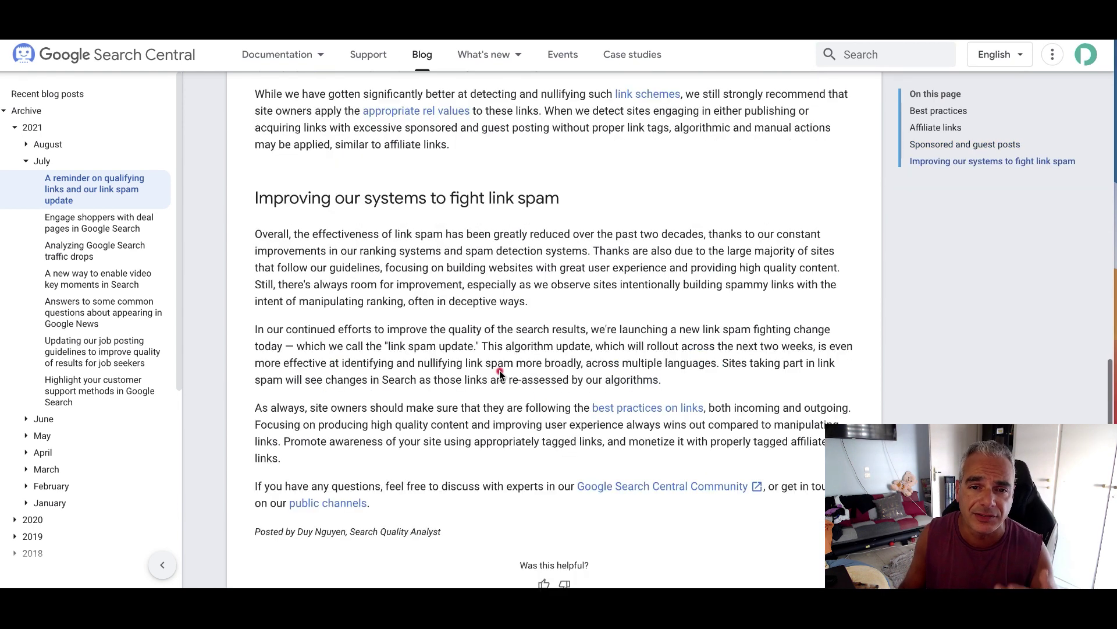
scroll(499, 370, "up", 4)
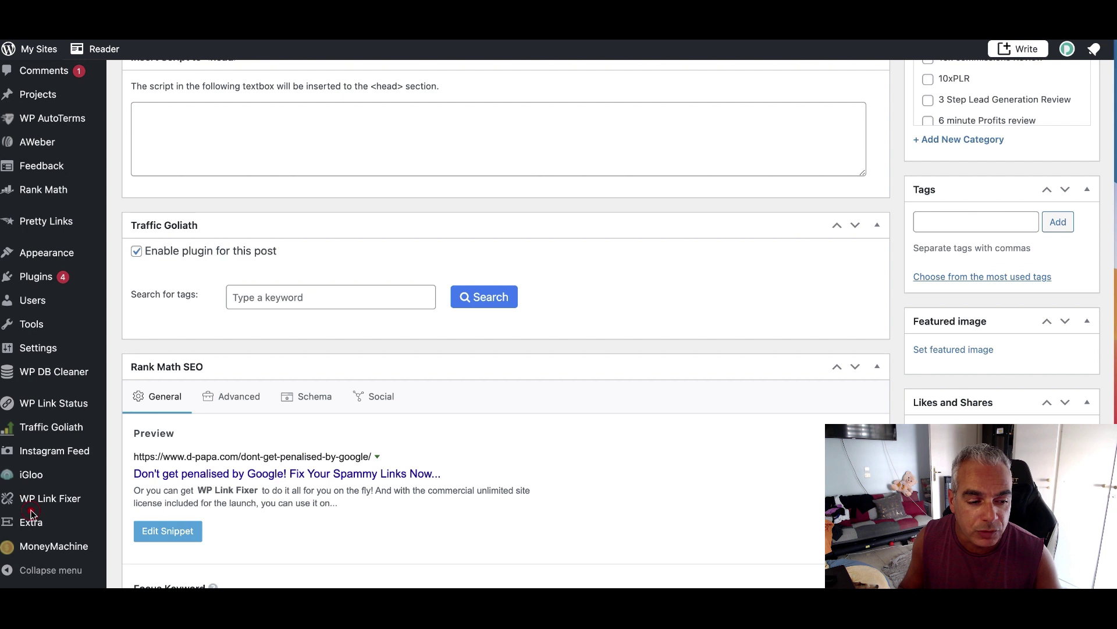
Open WP Link Fixer and compare the Links By Domain and External Links tabs, ending on External Links
left_click(46, 507)
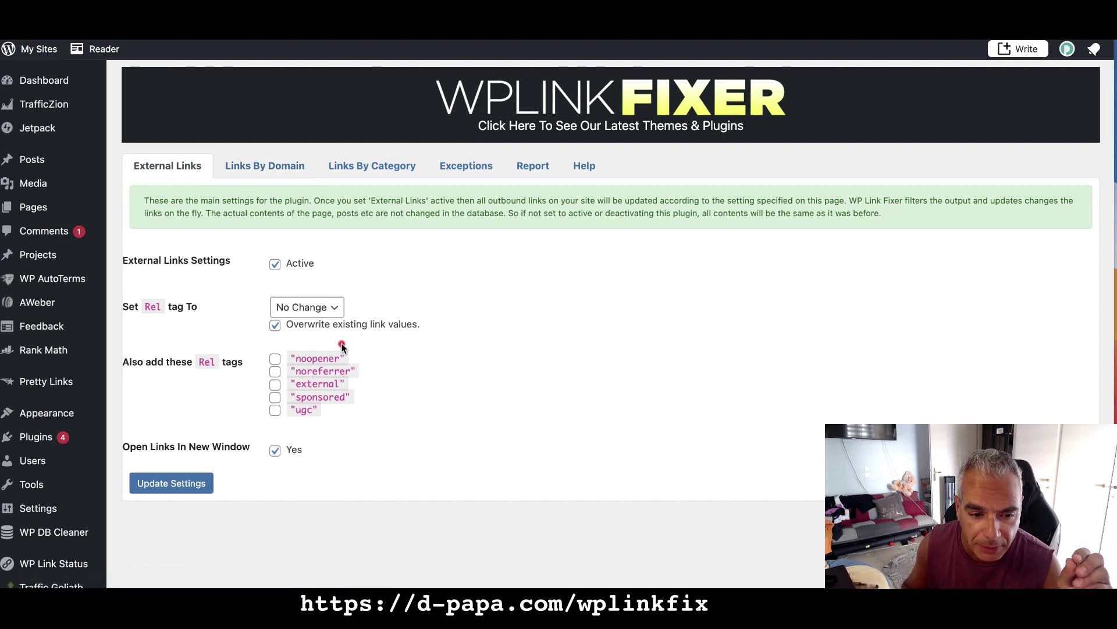
left_click(318, 303)
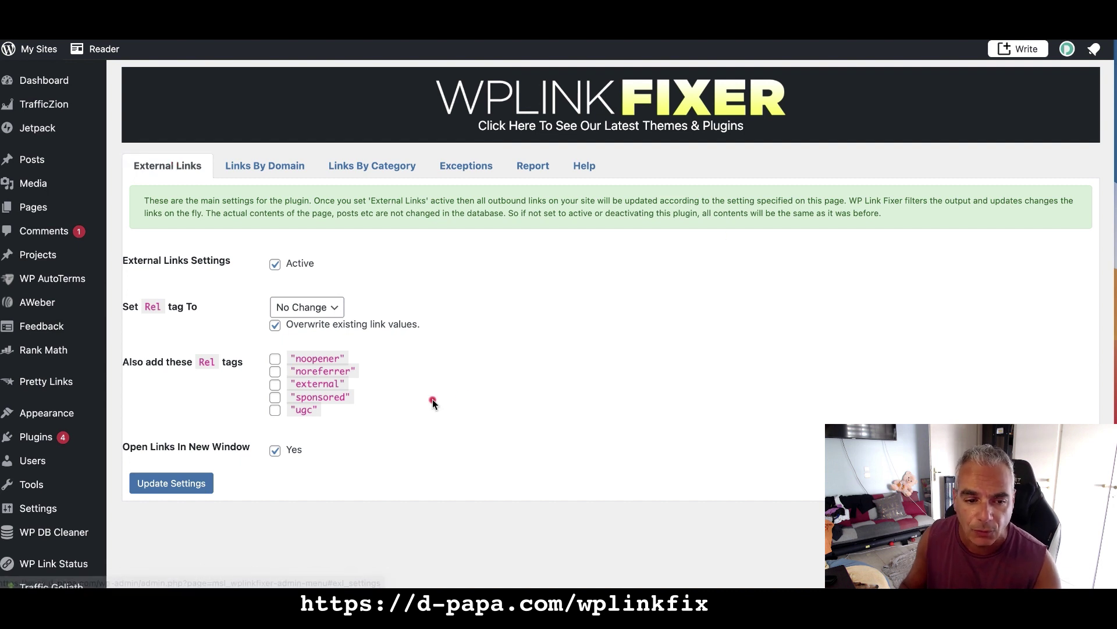
left_click(284, 170)
left_click(173, 170)
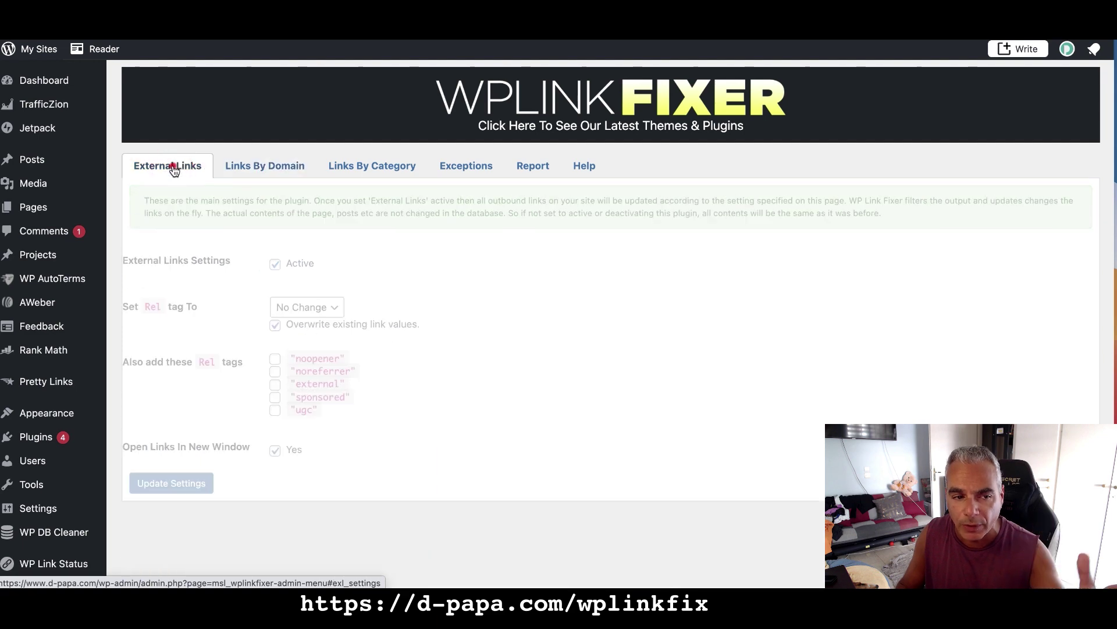
left_click(265, 169)
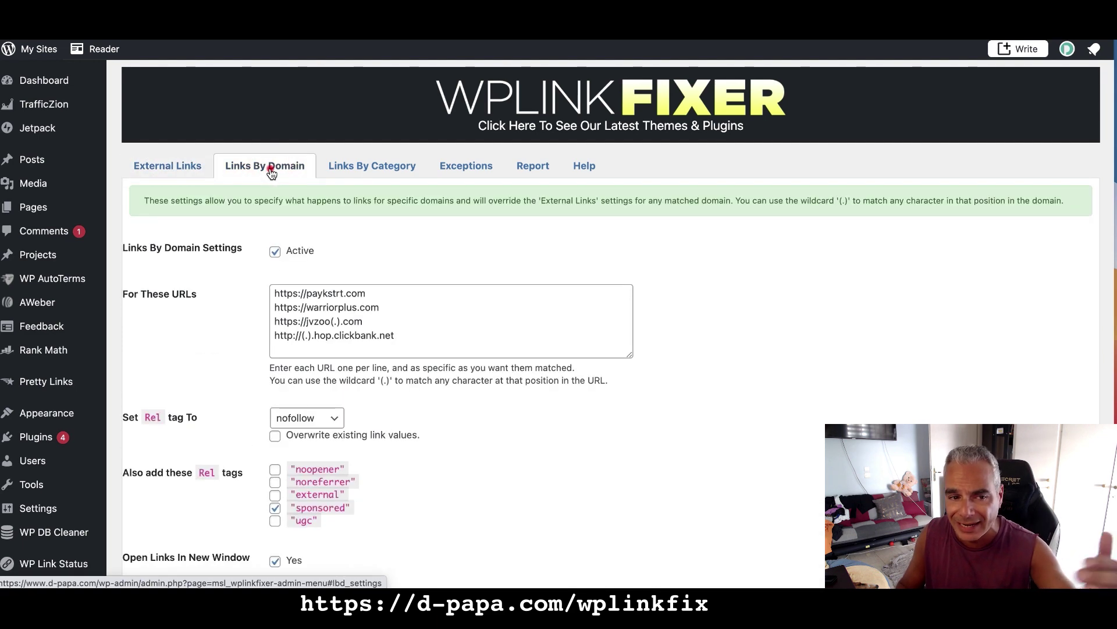
left_click(167, 167)
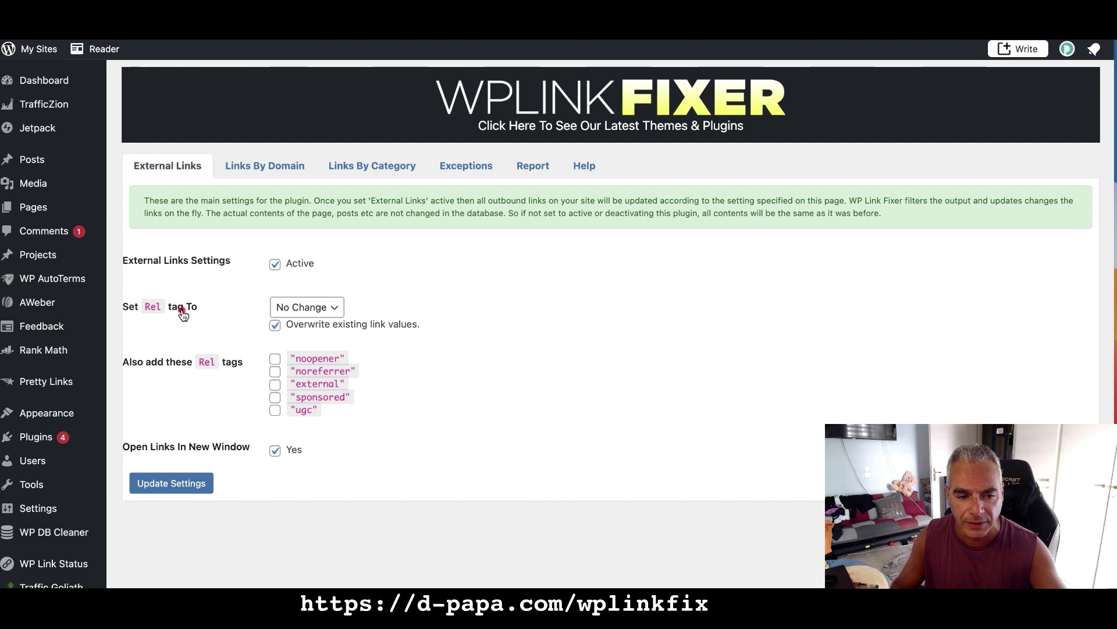
Set the External Links rel tag to nofollow and save the WP Link Fixer settings
left_click(313, 305)
left_click(314, 343)
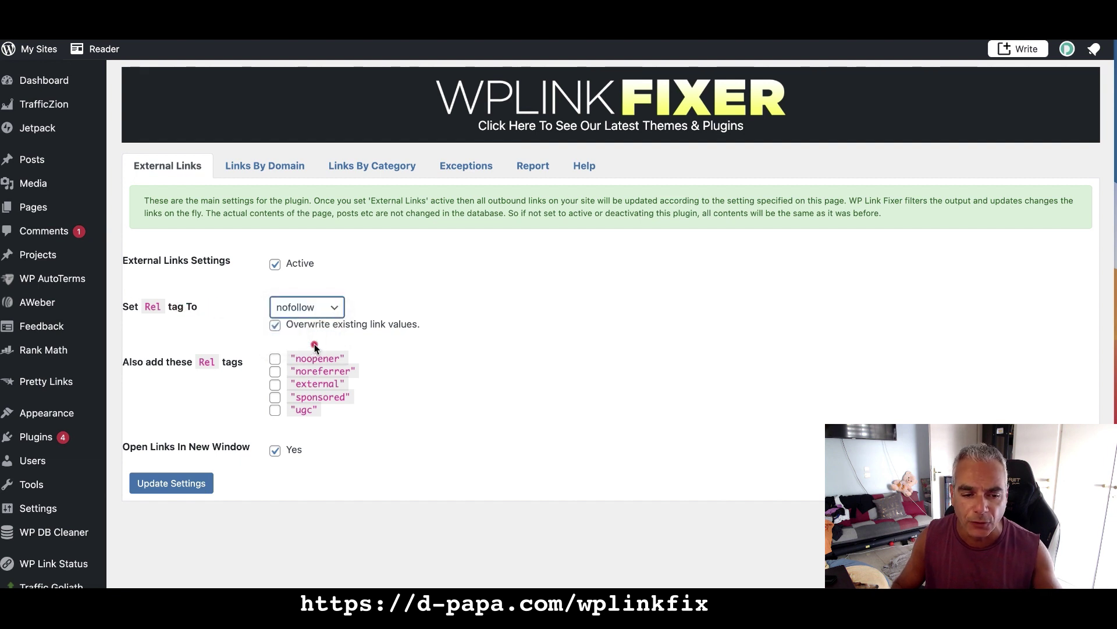
left_click(173, 484)
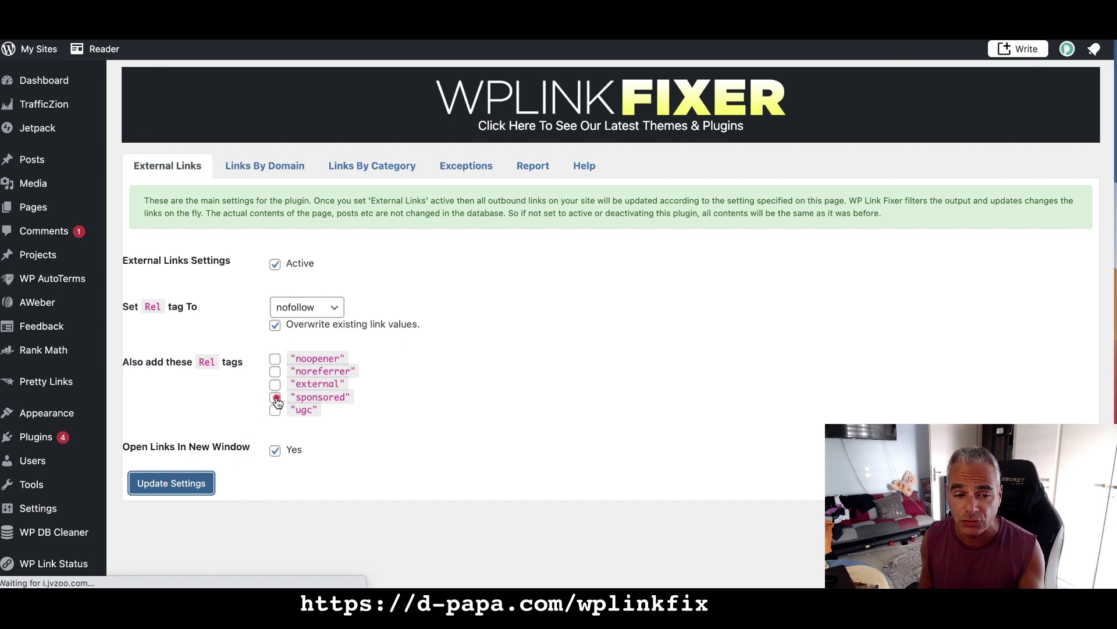
scroll(279, 396, "down", 1)
scroll(283, 365, "down", 3)
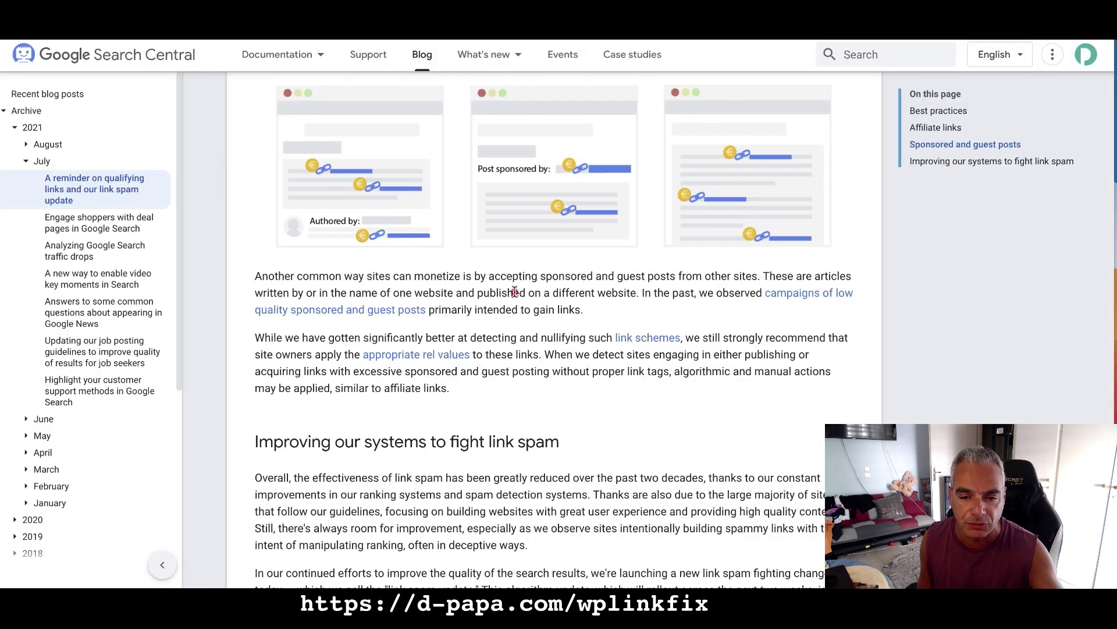
Find and highlight Google's advice to qualify affiliate links with rel="sponsored"
scroll(516, 303, "up", 2)
scroll(515, 305, "up", 15)
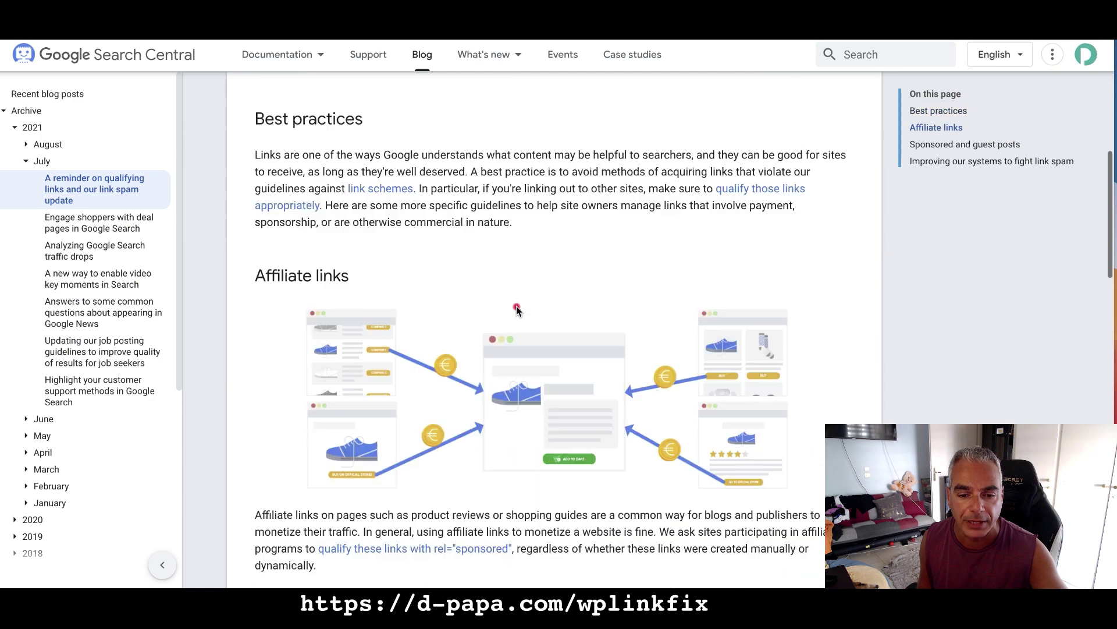
scroll(515, 305, "up", 3)
scroll(516, 305, "down", 3)
scroll(515, 306, "down", 3)
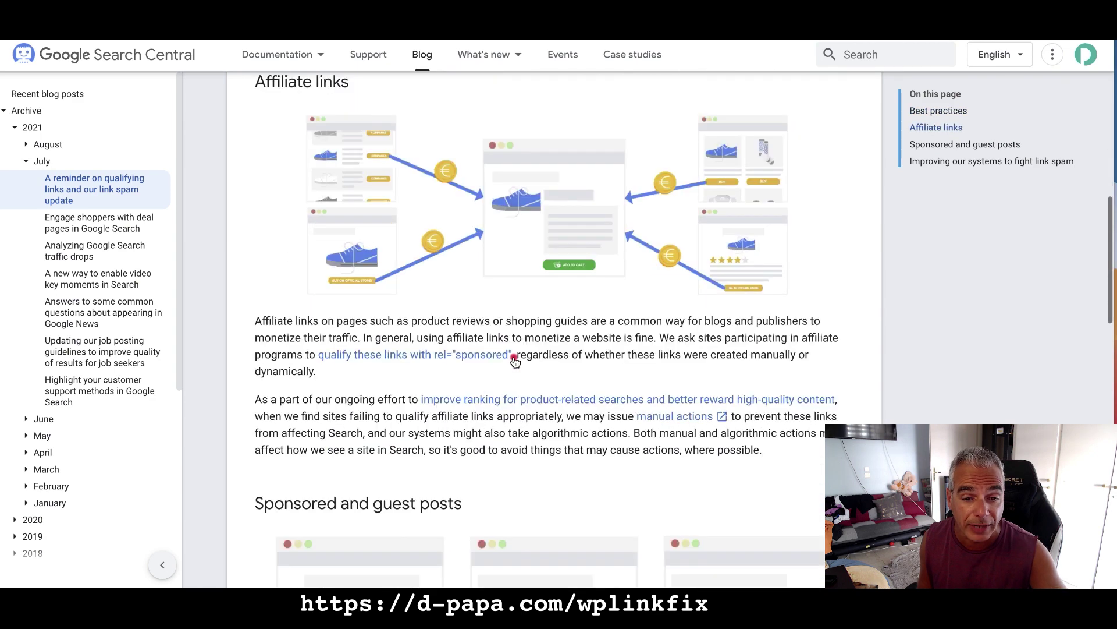
left_click_drag(515, 355, 322, 353)
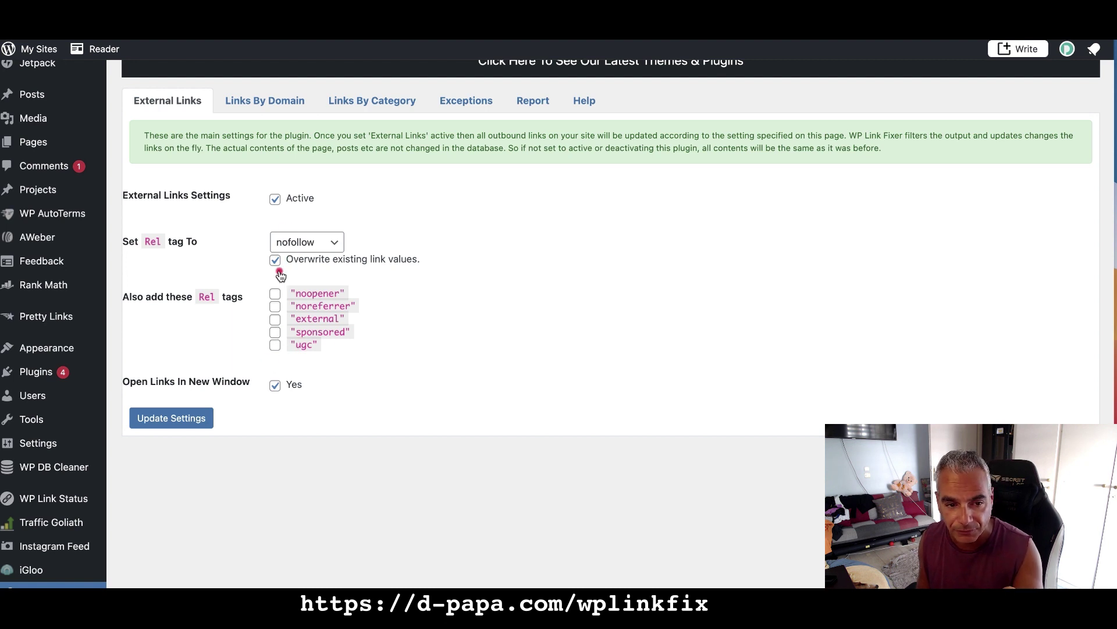
Save the nofollow External Links settings again with Update Settings
left_click(178, 420)
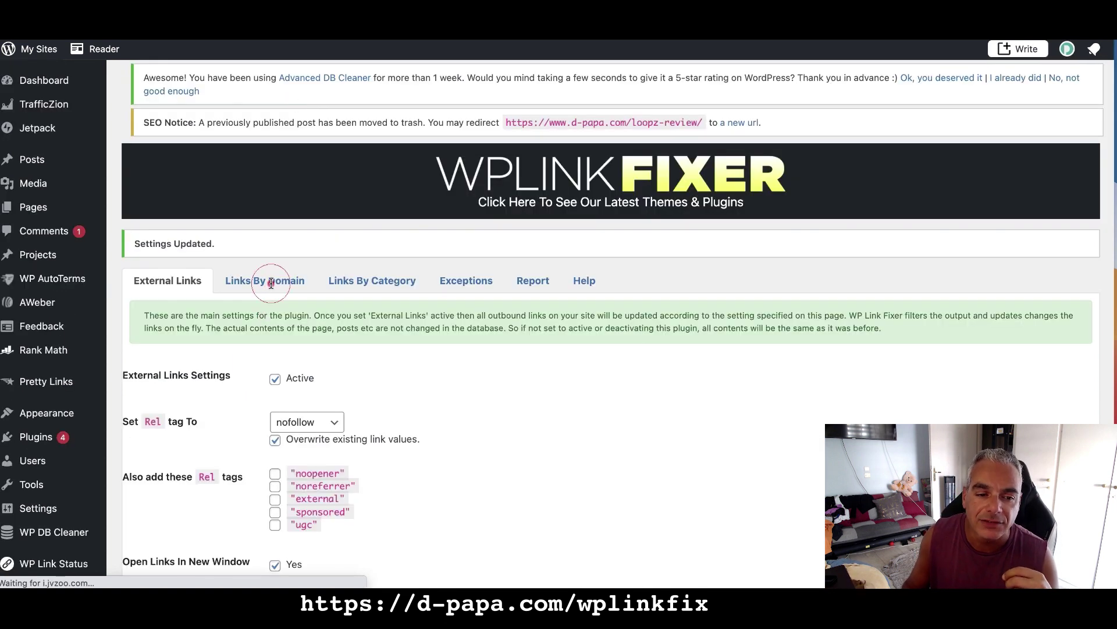
Review the Links By Domain affiliate URLs with sponsored ticked and save them
left_click(270, 283)
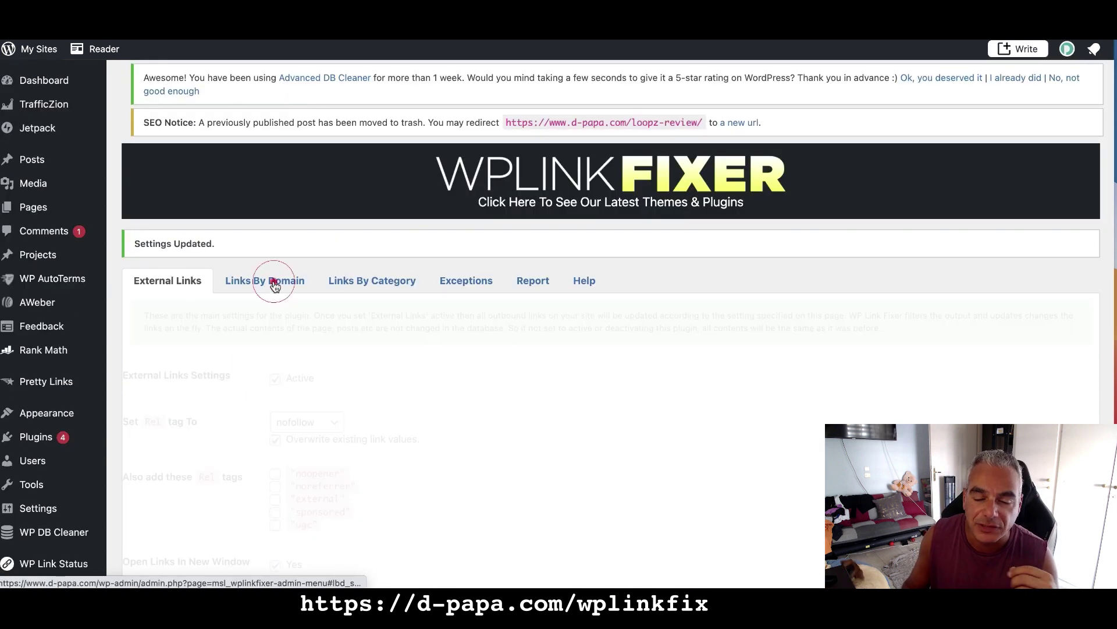
scroll(372, 349, "down", 3)
scroll(435, 323, "down", 3)
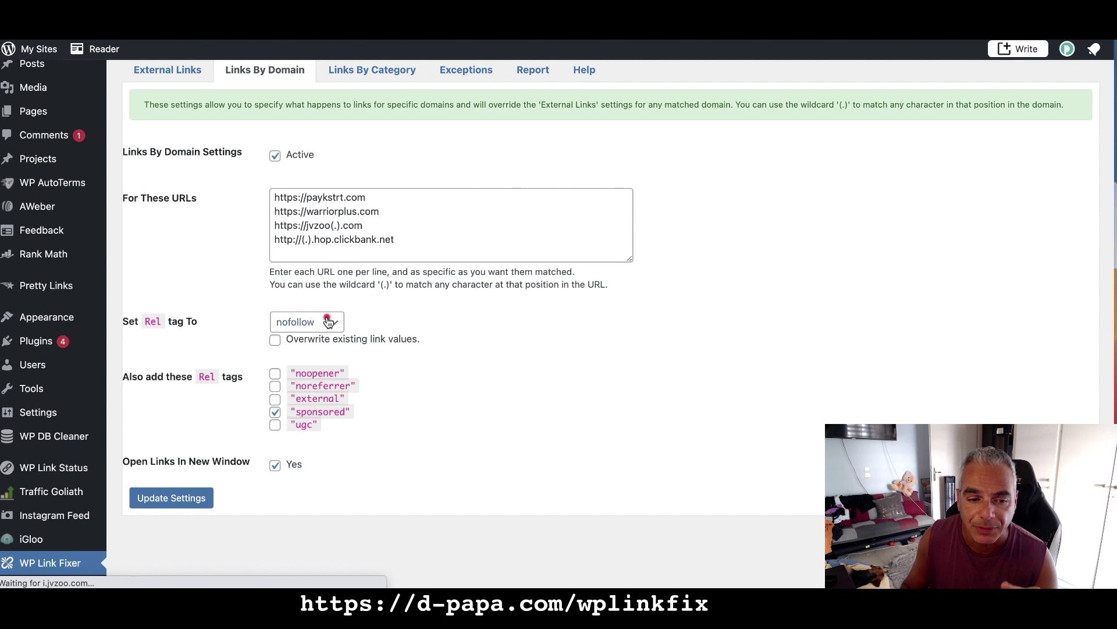
left_click(200, 506)
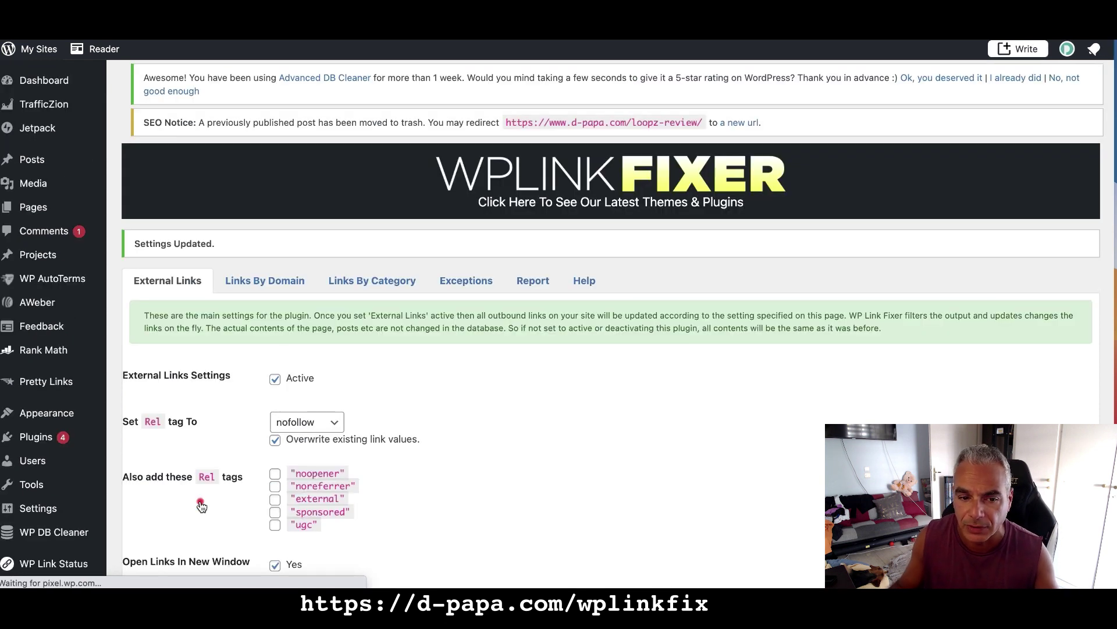
scroll(413, 267, "down", 2)
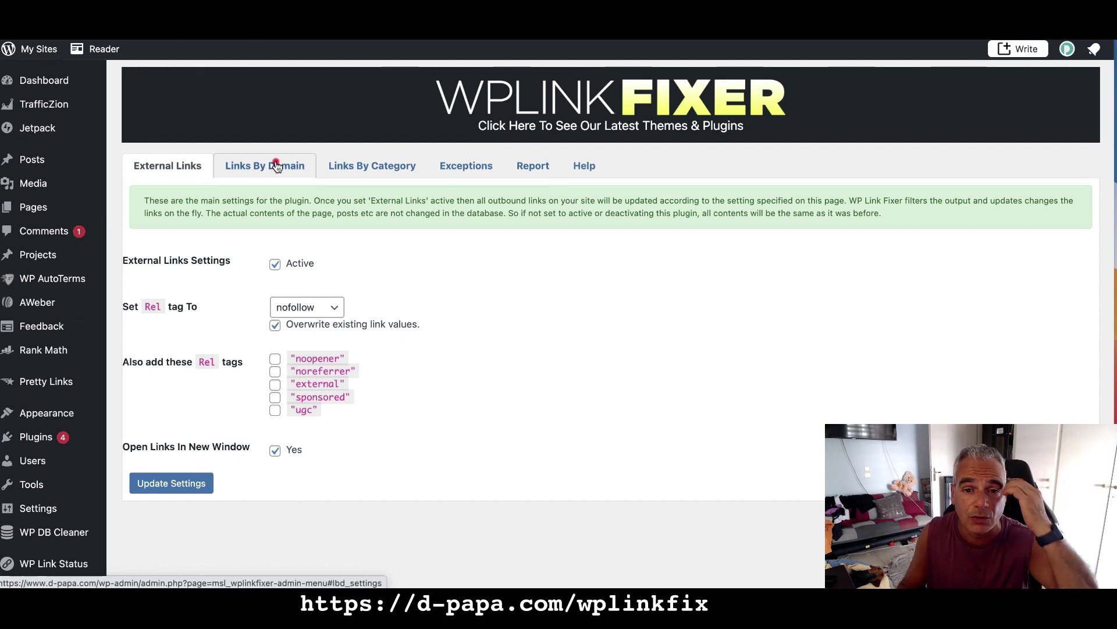
Tick sponsored under Also add these Rel tags for External Links and save
left_click(275, 397)
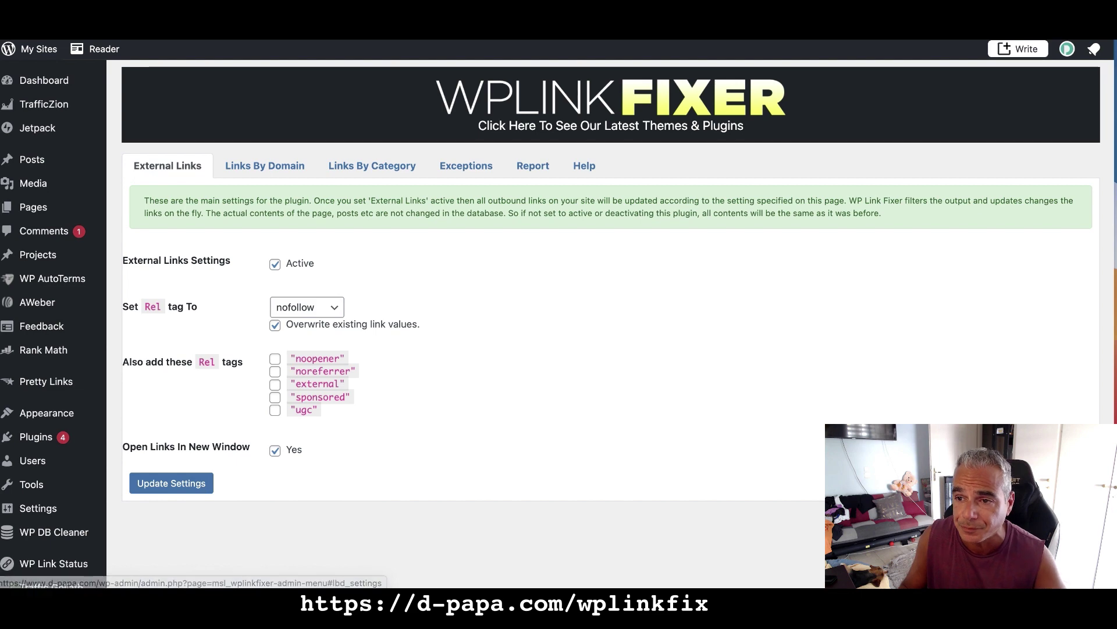
scroll(250, 243, "down", 5)
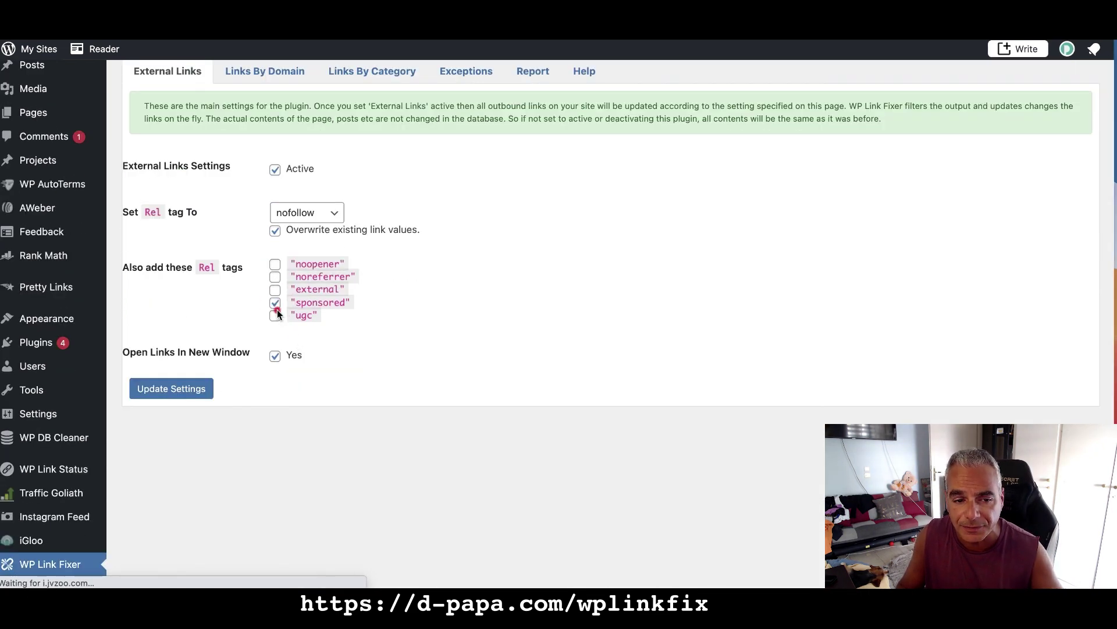
left_click(274, 264)
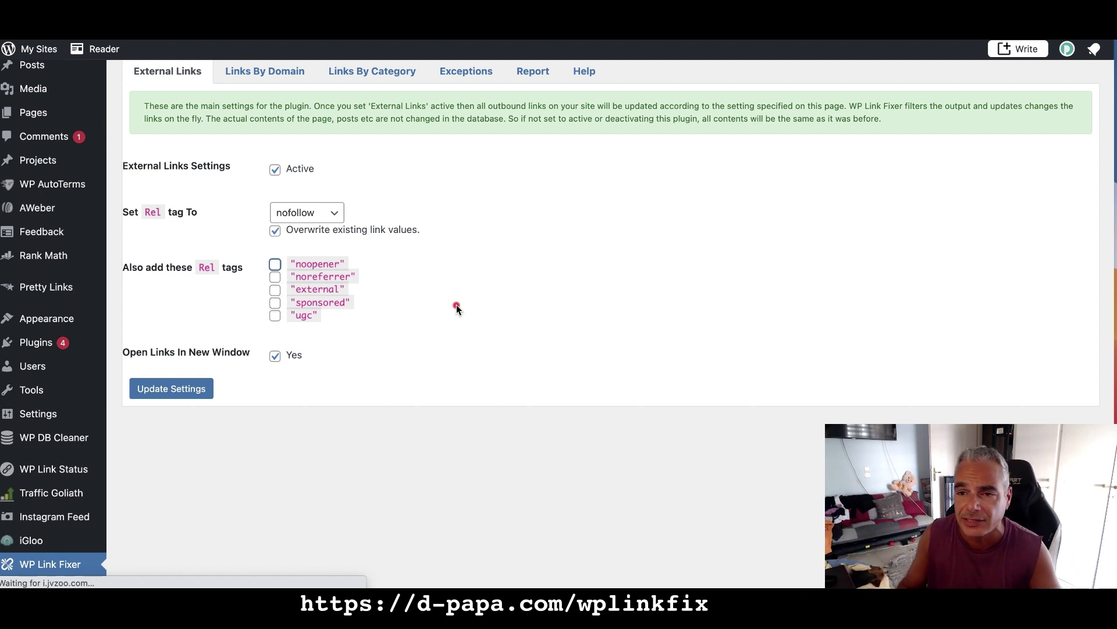
scroll(906, 242, "up", 3)
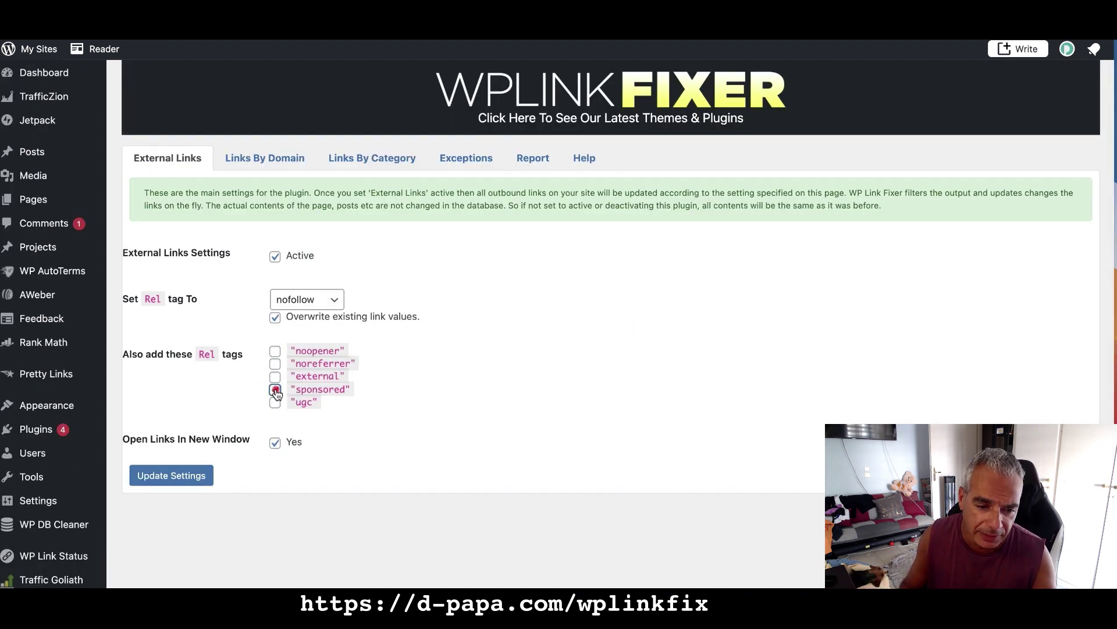
left_click(145, 476)
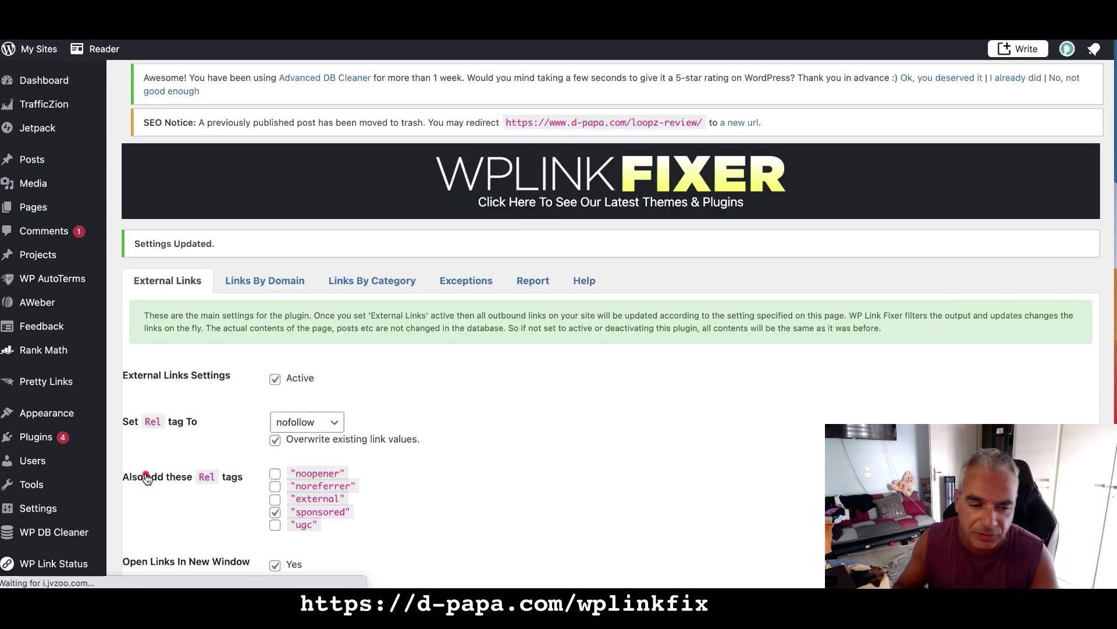
scroll(287, 443, "down", 7)
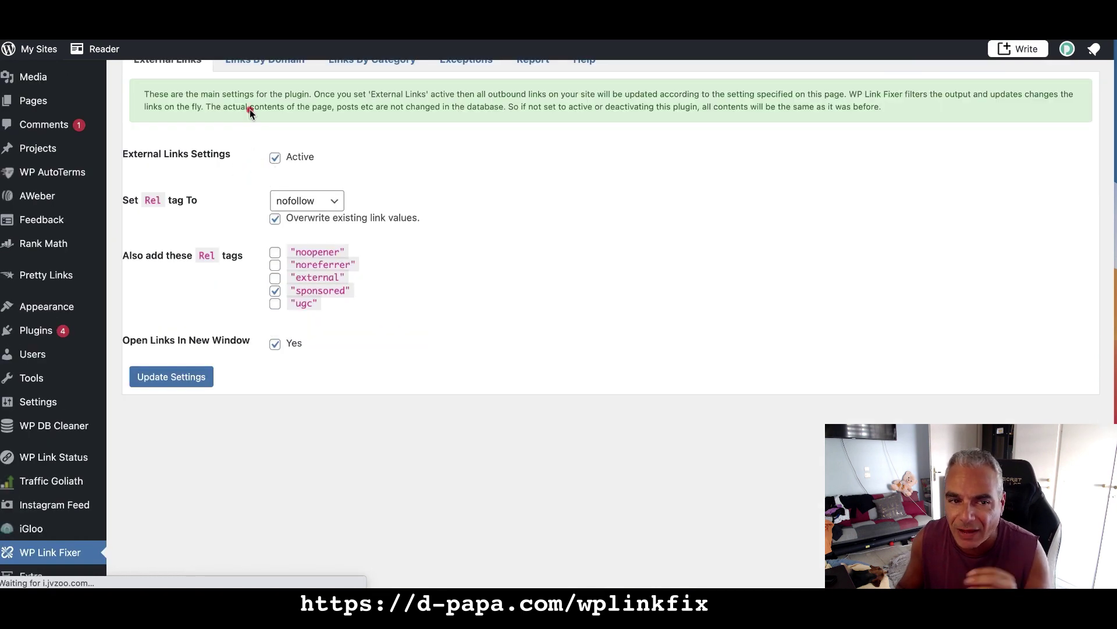
scroll(264, 110, "up", 1)
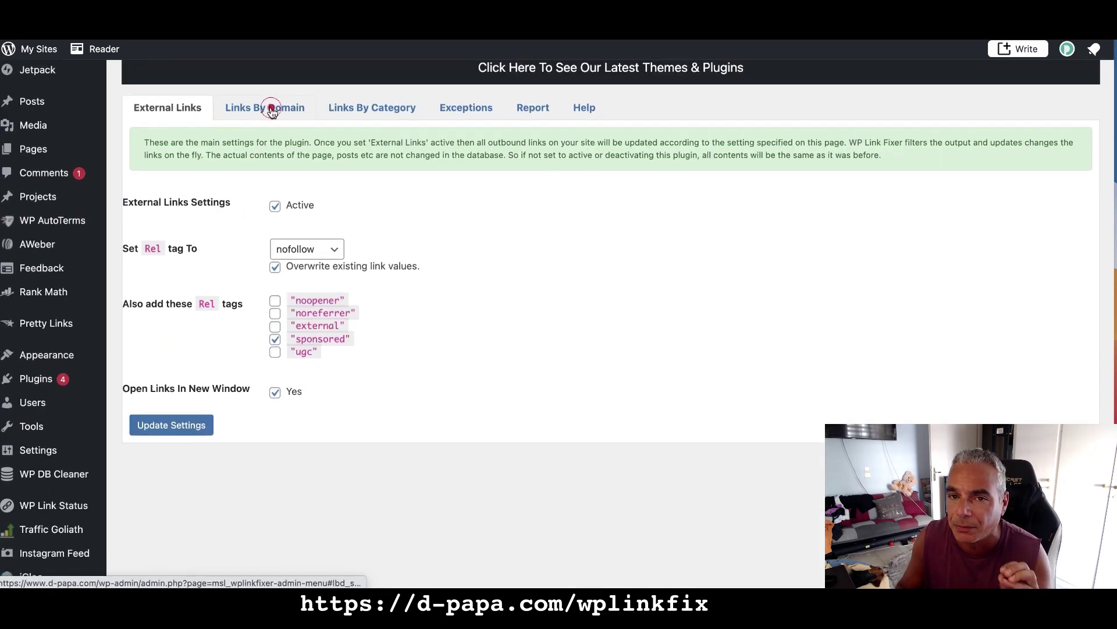
left_click(268, 110)
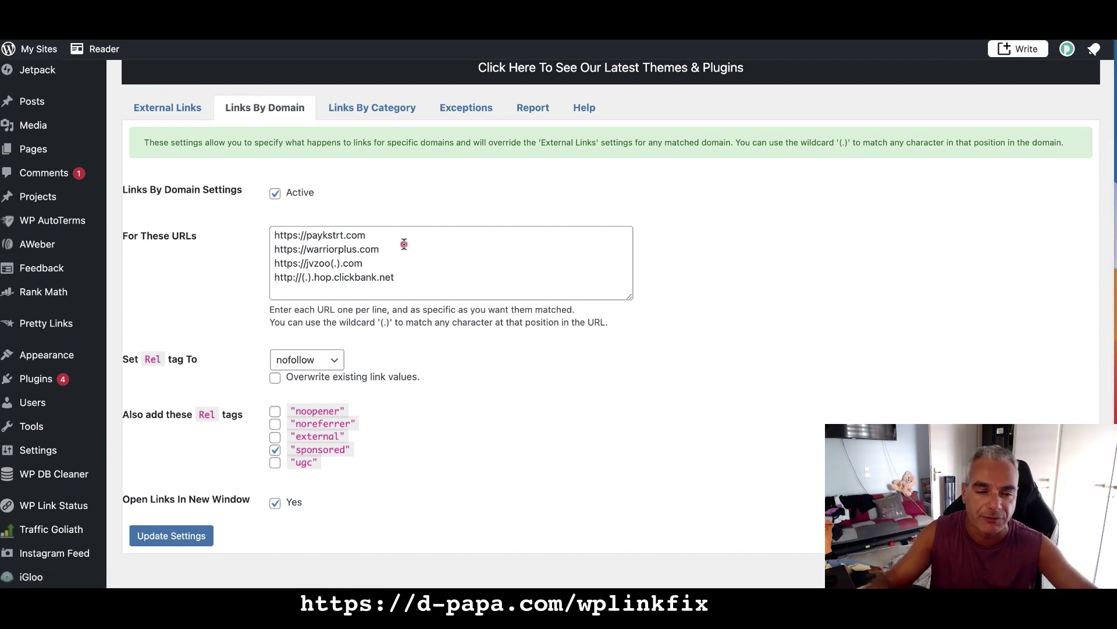
Copy the four affiliate URLs from the For These URLs box
left_click_drag(401, 270, 274, 233)
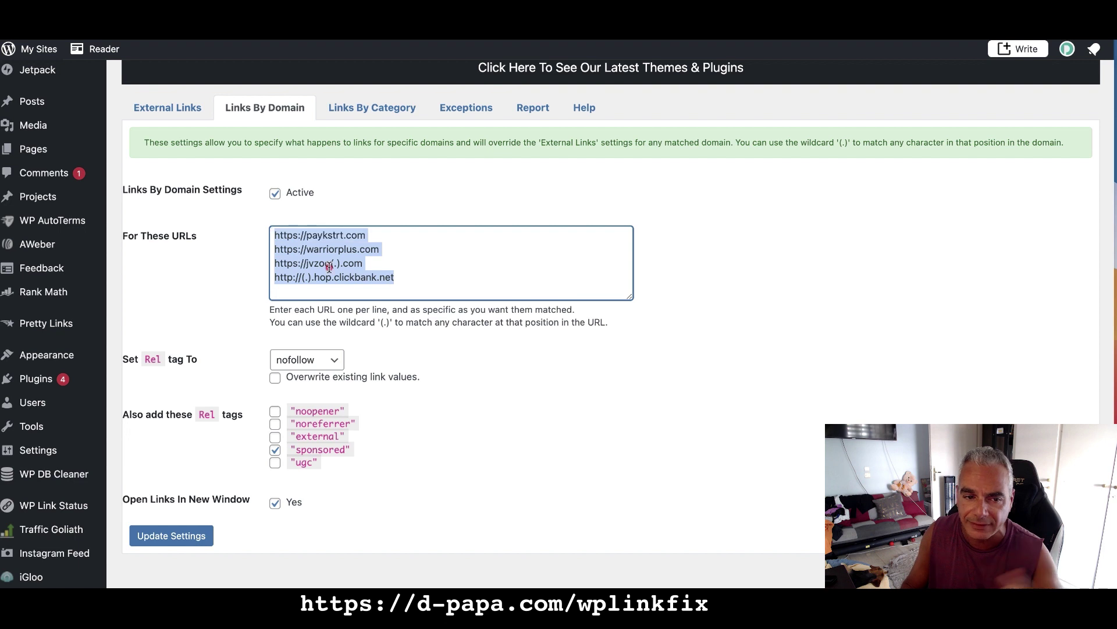
right_click(335, 249)
left_click(410, 273)
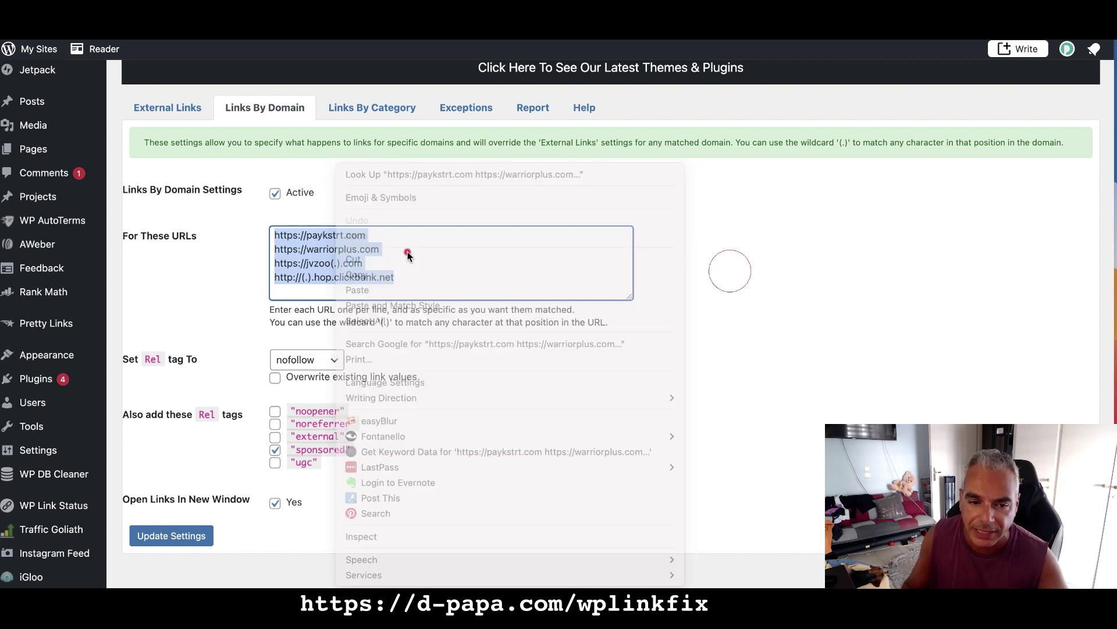
left_click(334, 267)
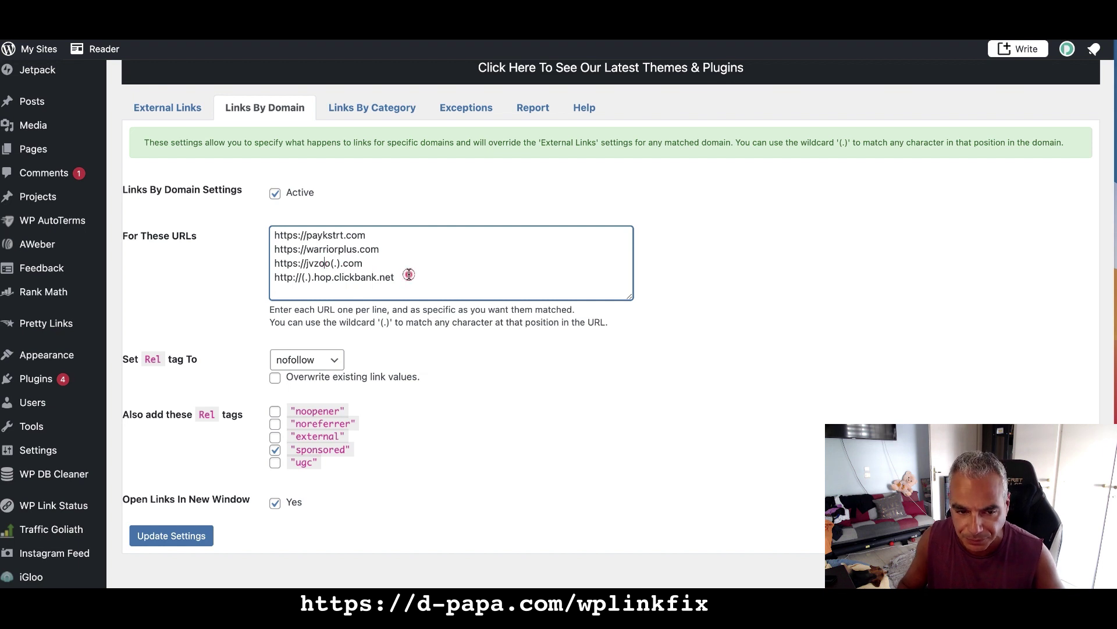
left_click_drag(409, 275, 274, 277)
mouse_move(387, 267)
left_mouse_down()
mouse_move(244, 250)
mouse_move(254, 262)
left_mouse_up()
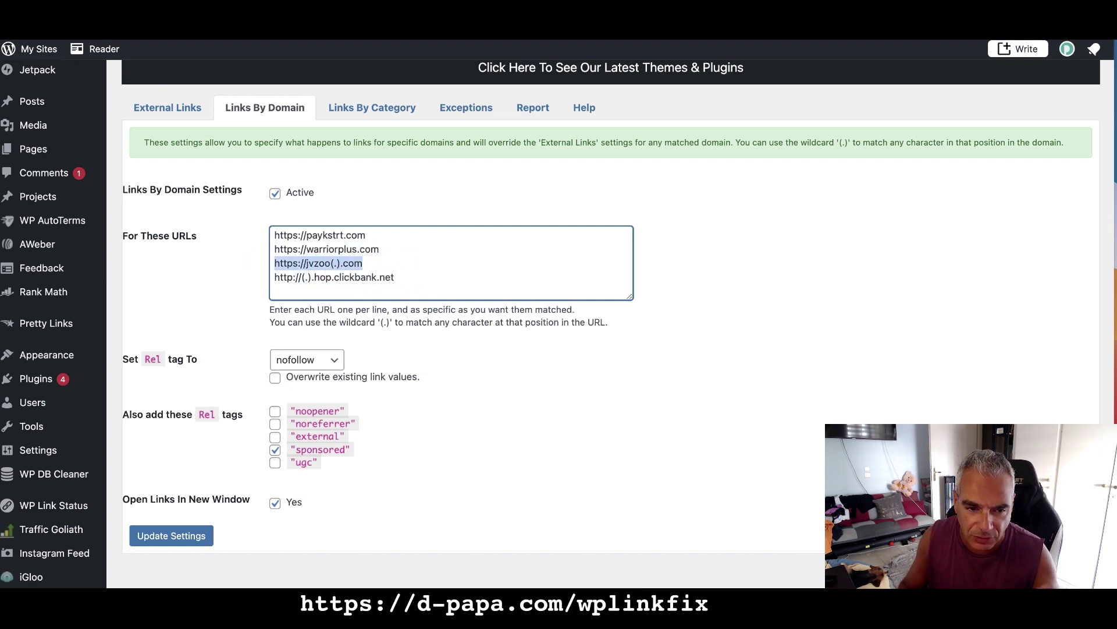
scroll(377, 400, "down", 2)
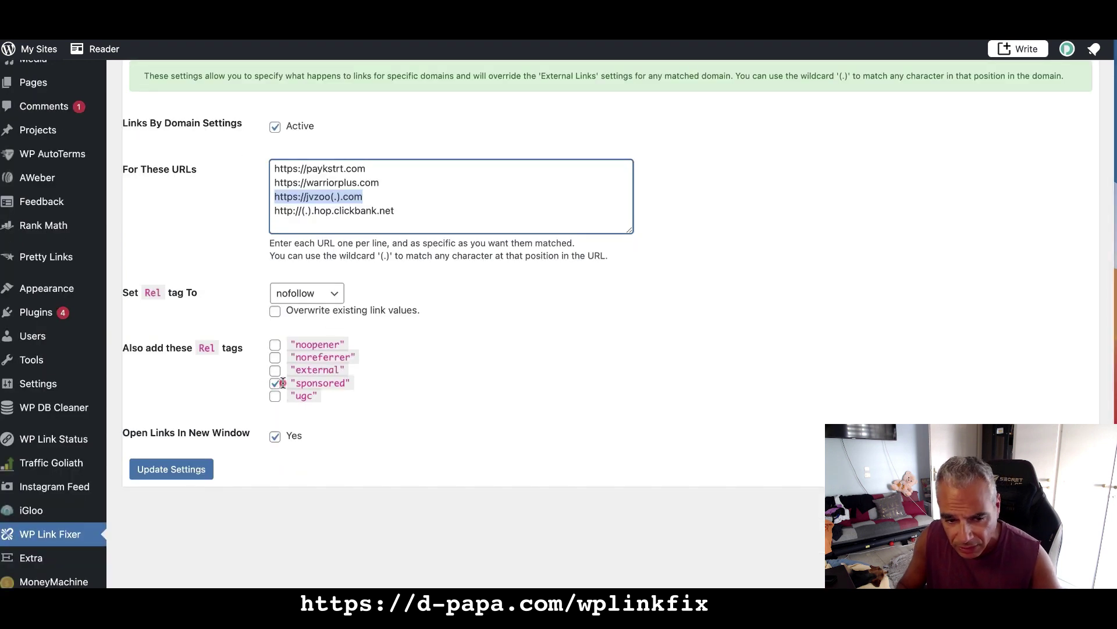
Return to the top of Google's link spam update post and highlight its publication date
mouse_move(30, 557)
left_click(210, 469)
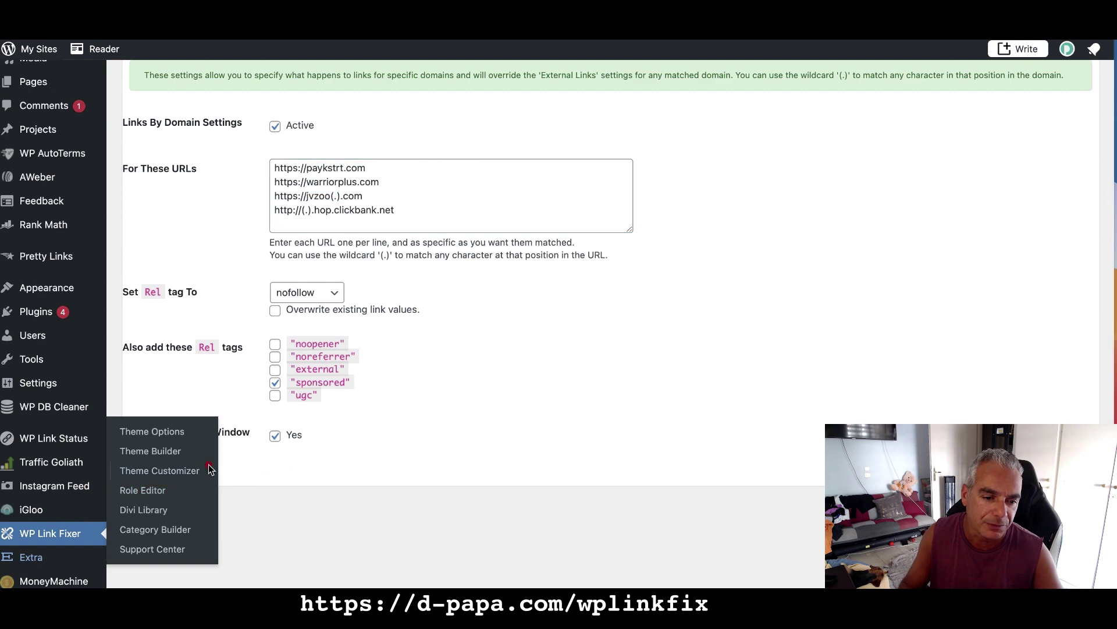
scroll(530, 301, "up", 2)
scroll(530, 302, "up", 2)
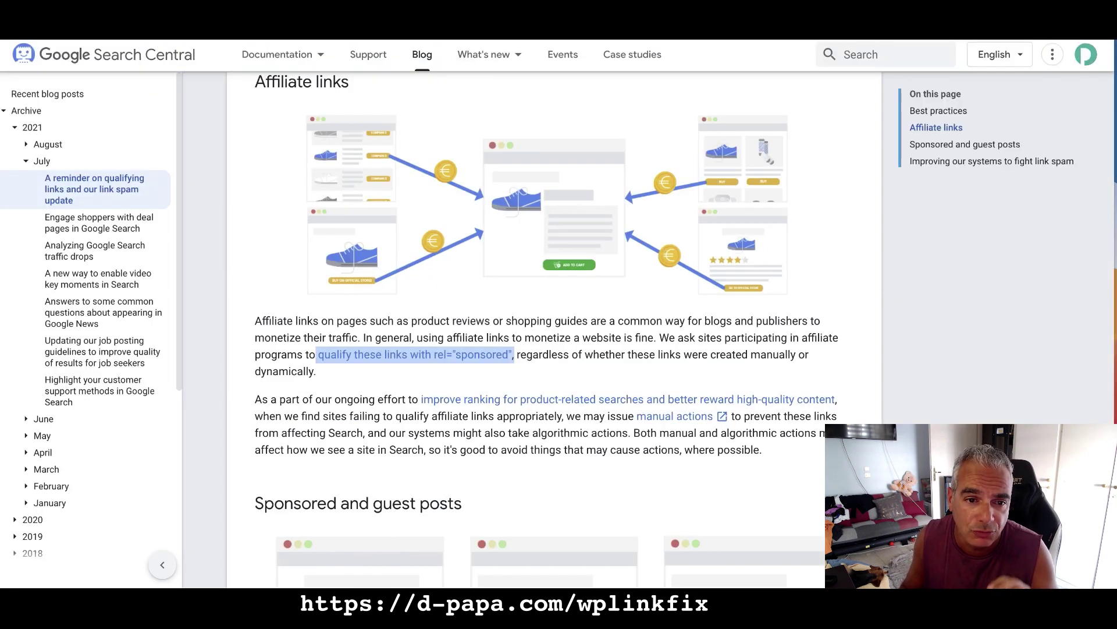
scroll(656, 336, "up", 10)
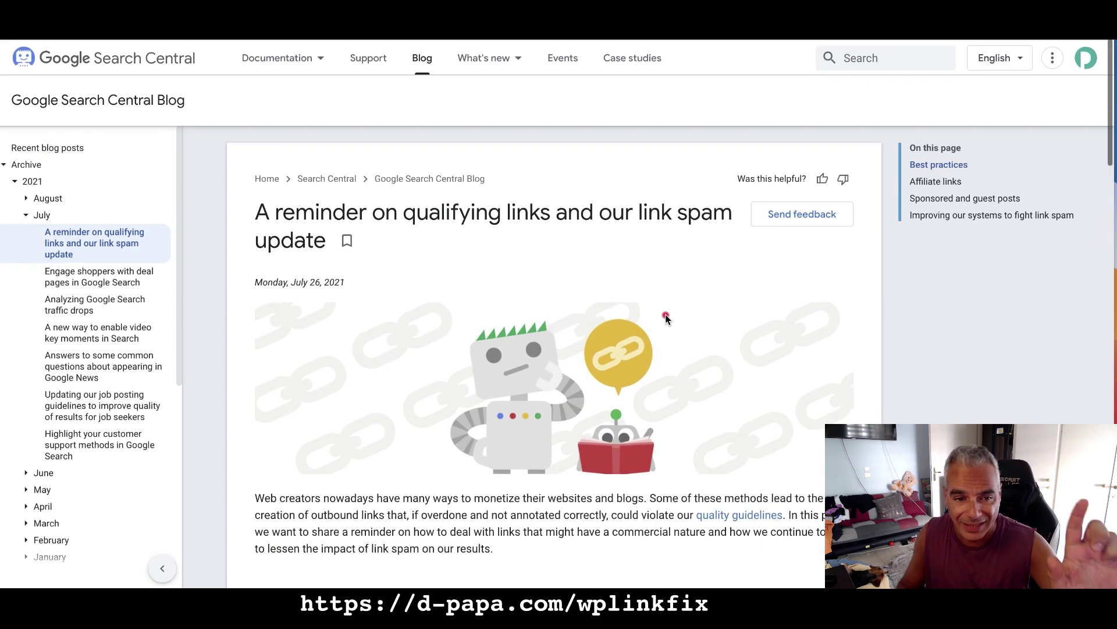
left_click_drag(357, 274, 256, 278)
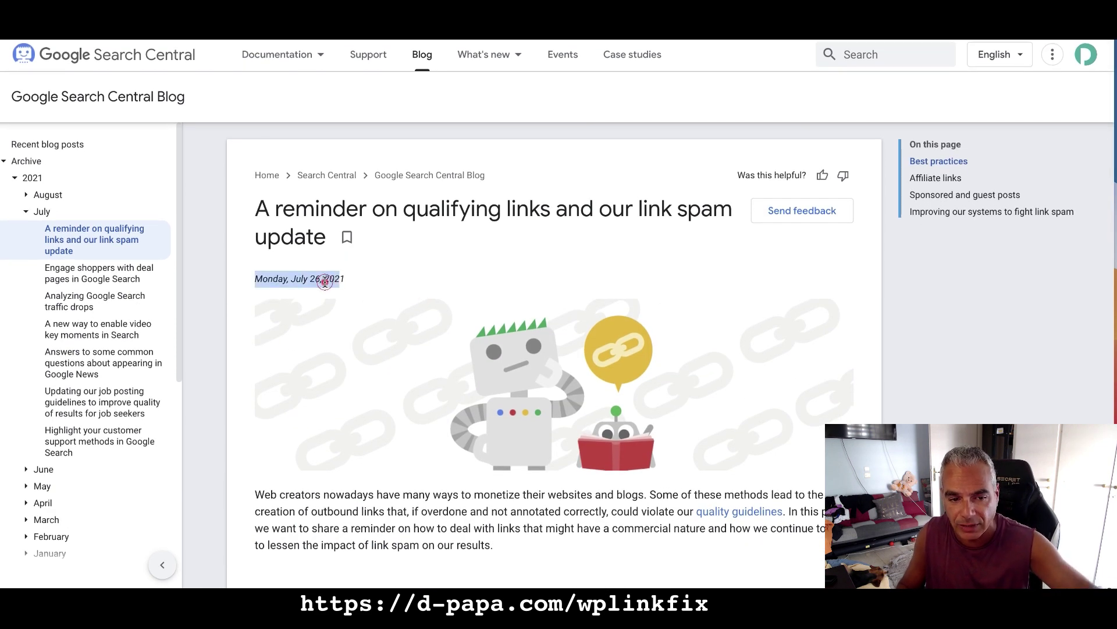
left_click(356, 279)
scroll(356, 279, "down", 2)
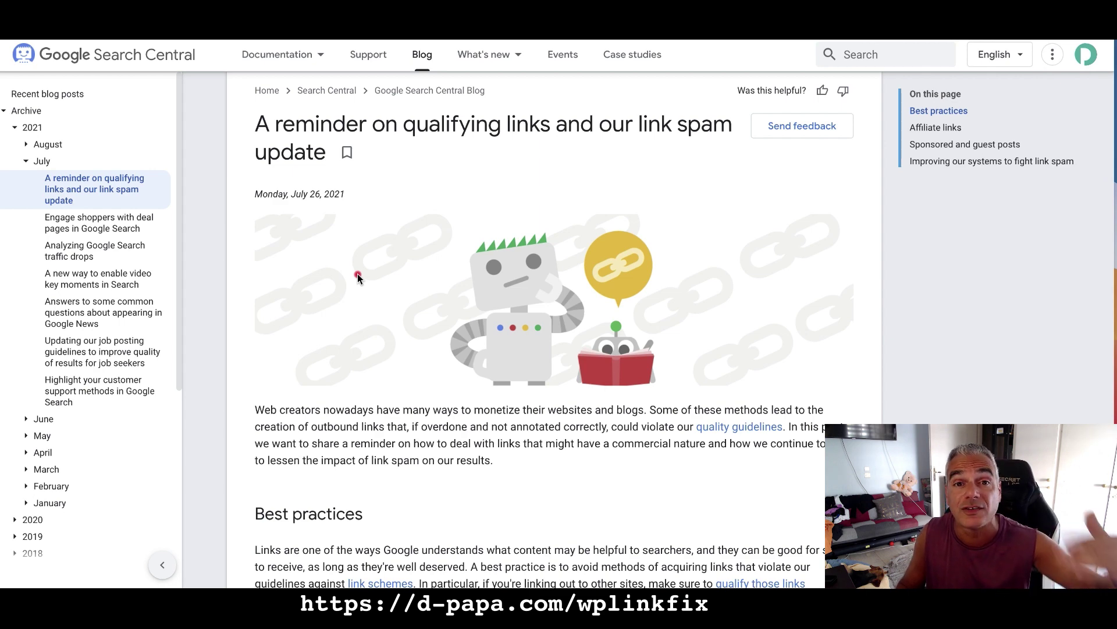
scroll(352, 296, "up", 2)
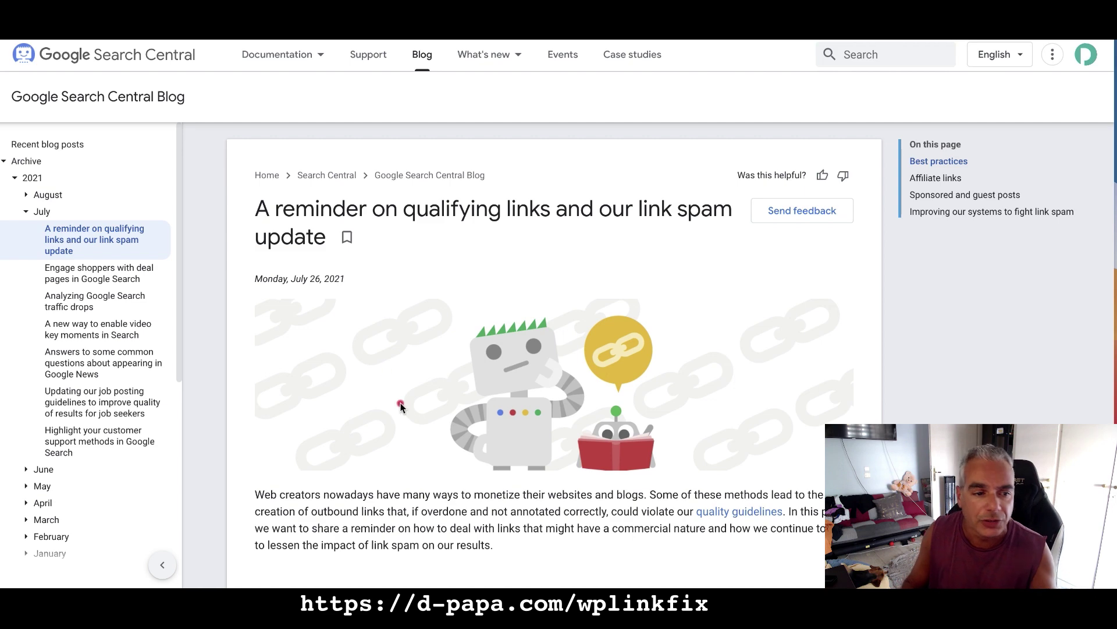
scroll(401, 408, "down", 2)
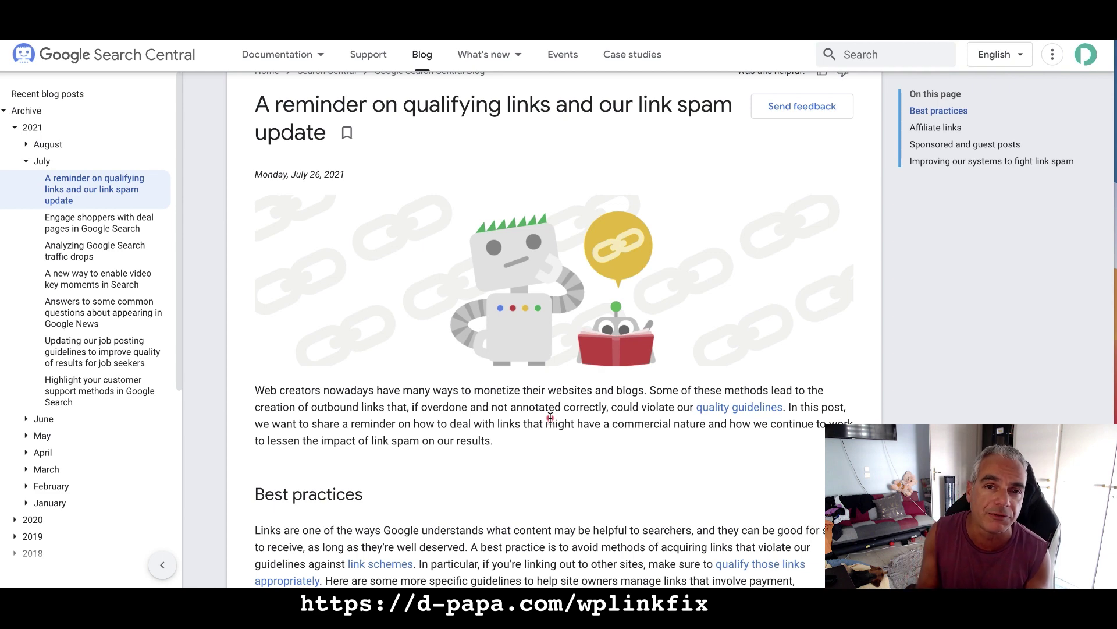
scroll(550, 417, "up", 2)
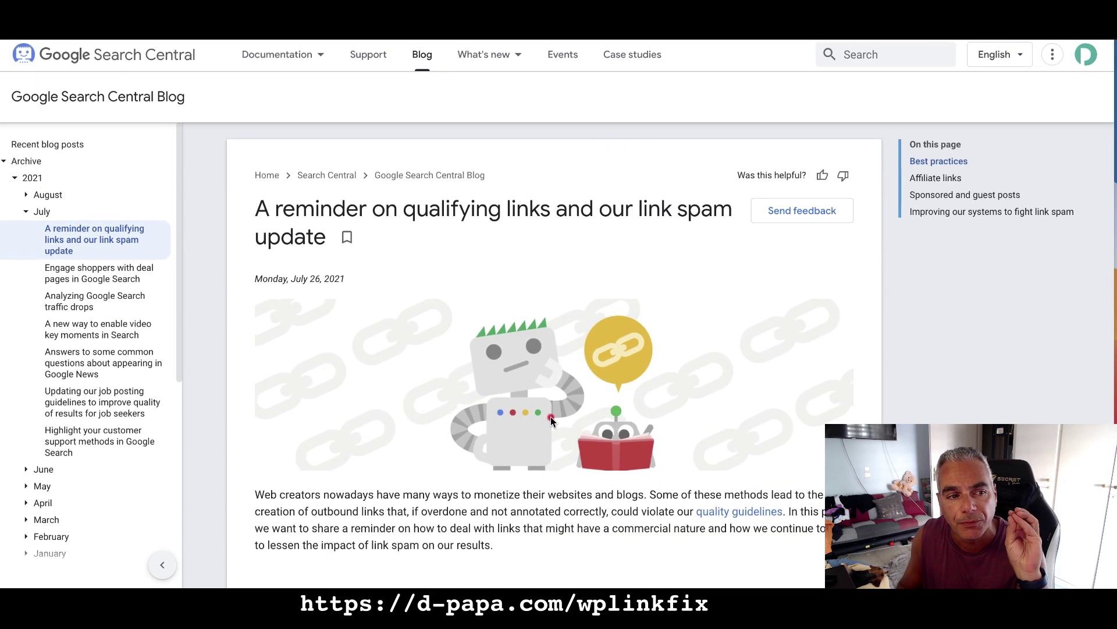